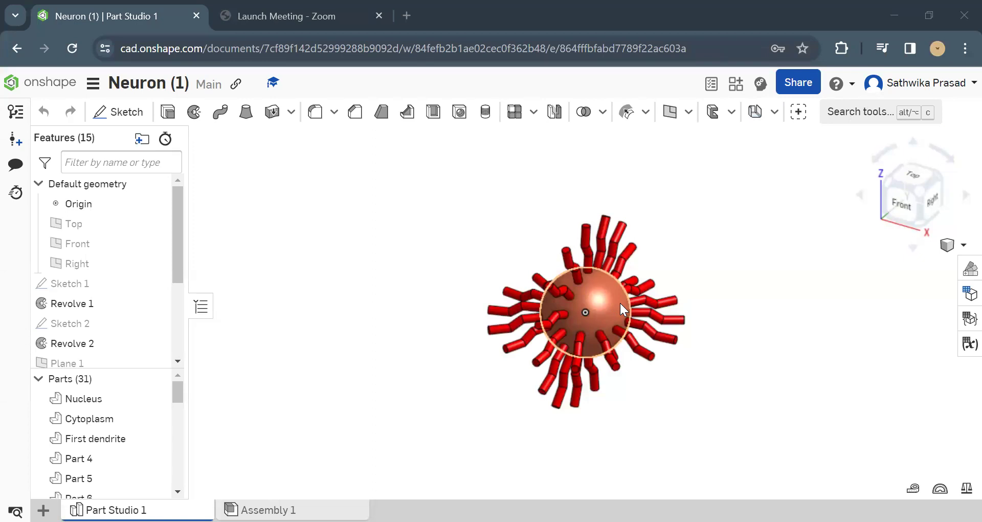
{"action": "left_click", "coordinate": [859, 194]}
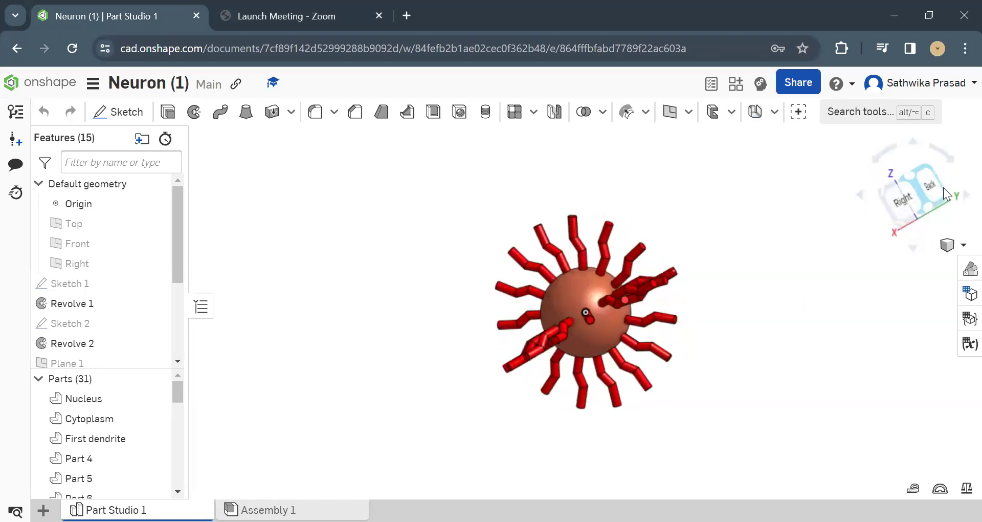
{"action": "left_click", "coordinate": [964, 195]}
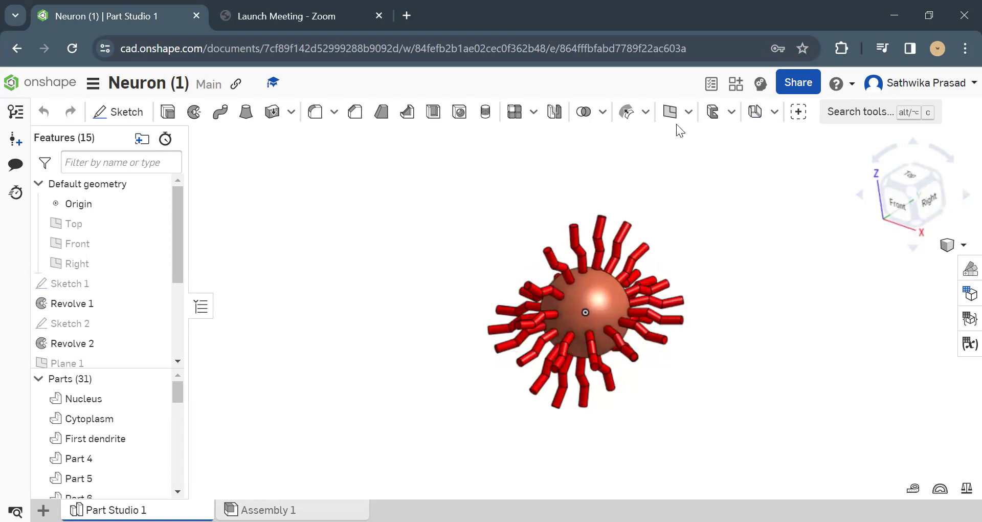
{"action": "left_click", "coordinate": [670, 111]}
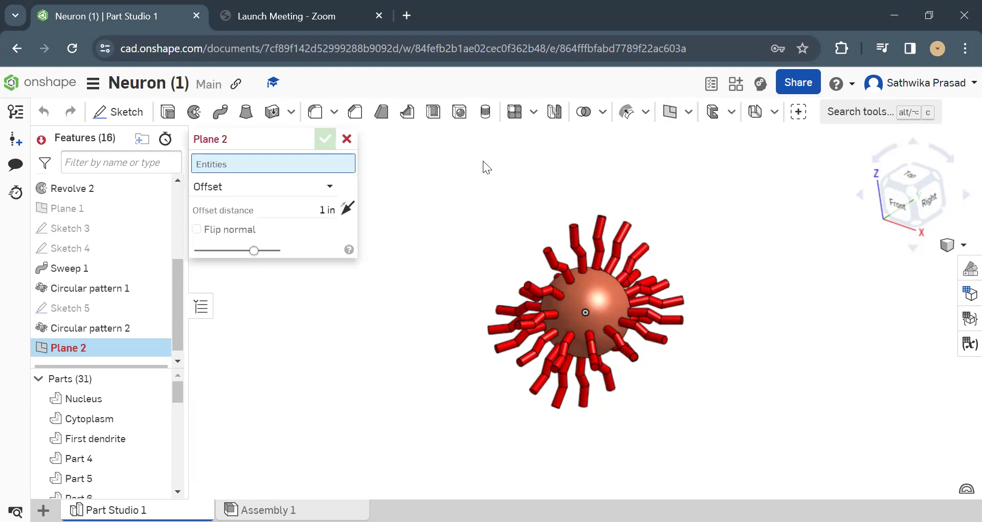
{"action": "left_click", "coordinate": [347, 138]}
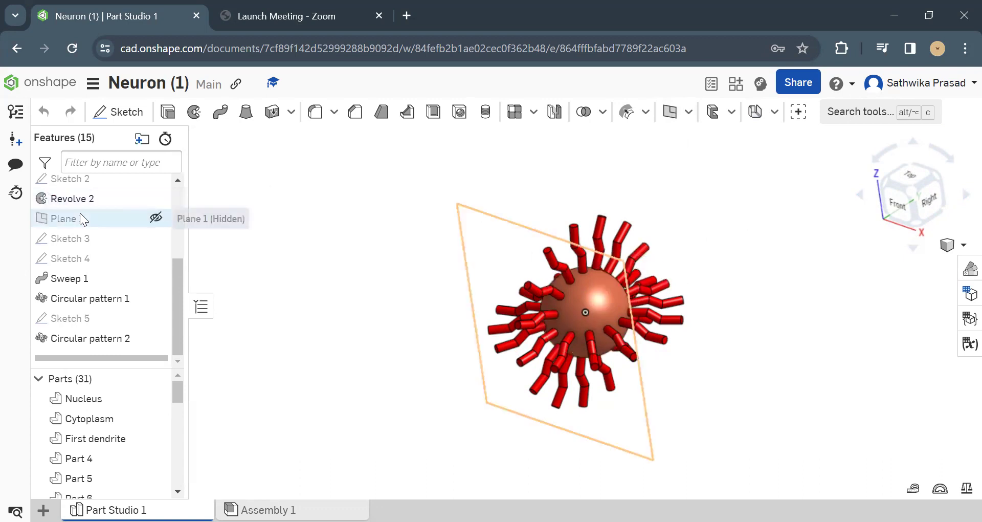
{"action": "scroll", "coordinate": [80, 213], "scroll_direction": "up", "scroll_amount": 3}
{"action": "left_click", "coordinate": [81, 265]}
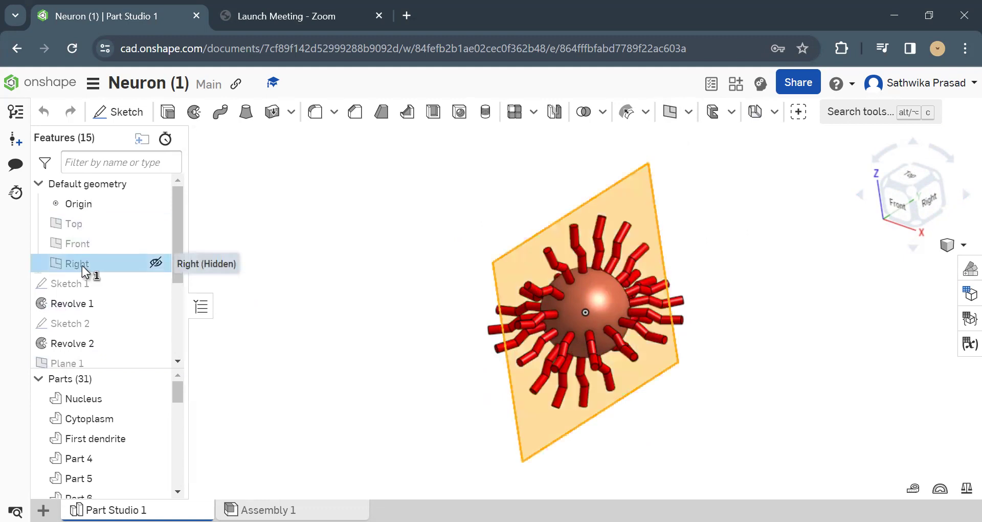
{"action": "left_click", "coordinate": [928, 200]}
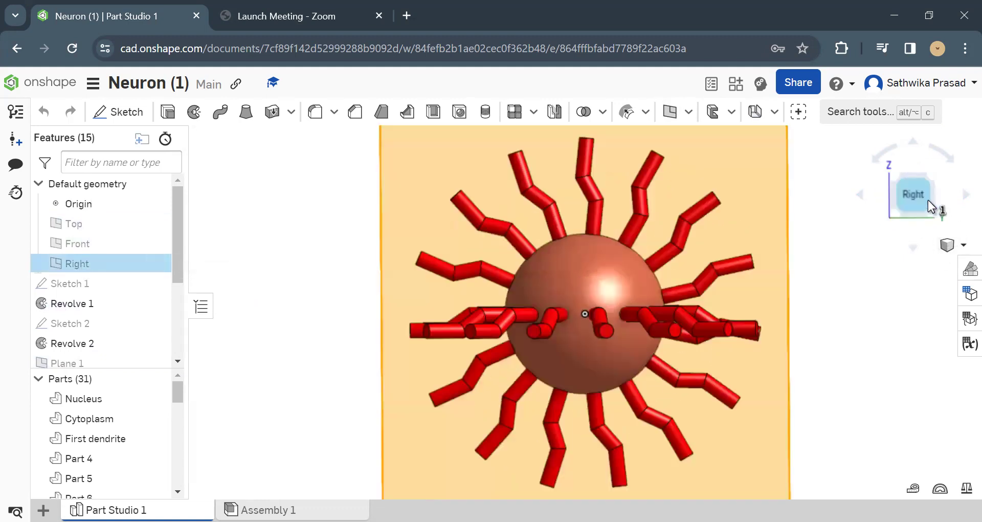
{"action": "left_click", "coordinate": [947, 250]}
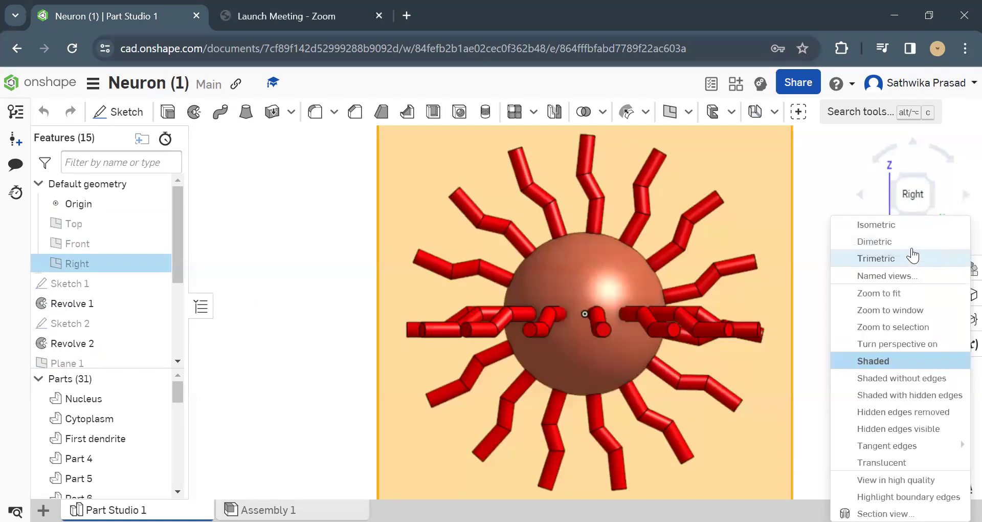
{"action": "left_click", "coordinate": [899, 223]}
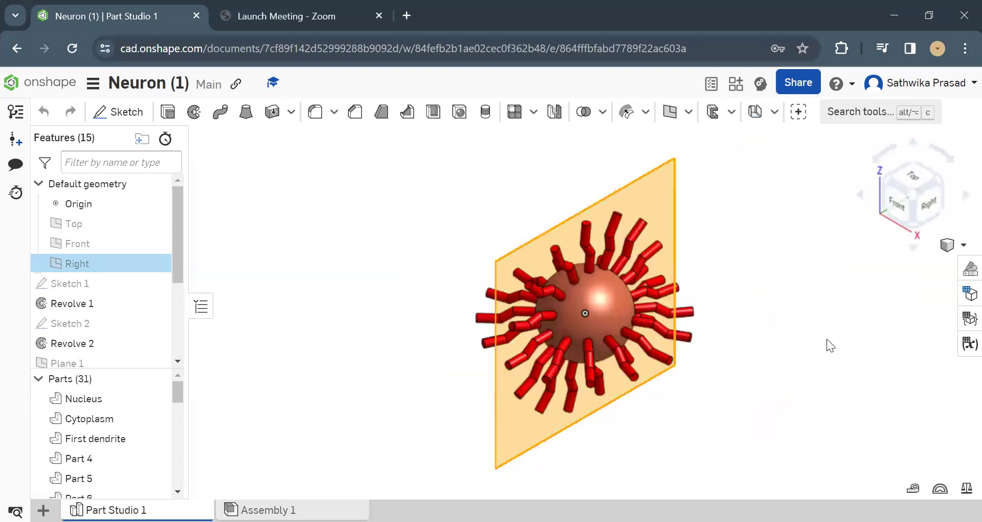
{"action": "left_click", "coordinate": [827, 340]}
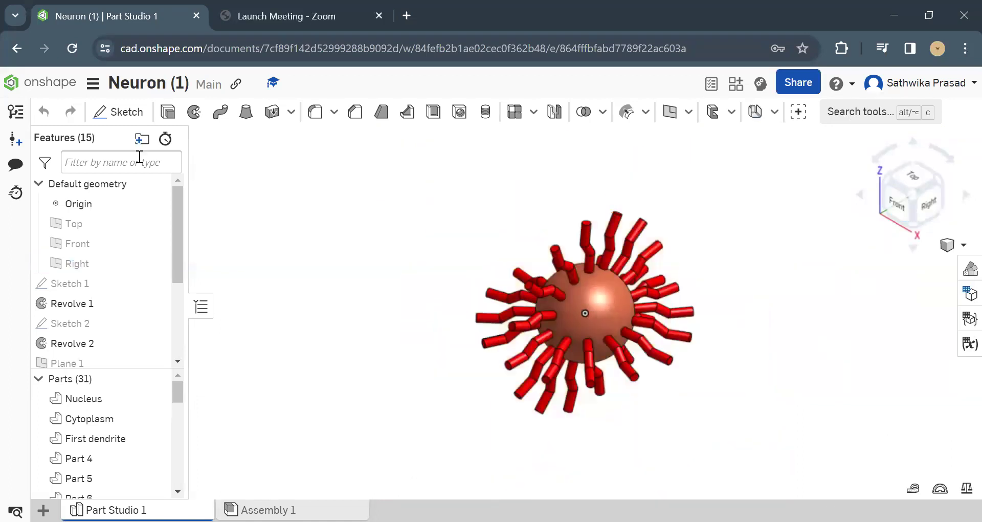
- Start a new sketch on the Front plane and view the neuron from the front
{"action": "left_click", "coordinate": [111, 243]}
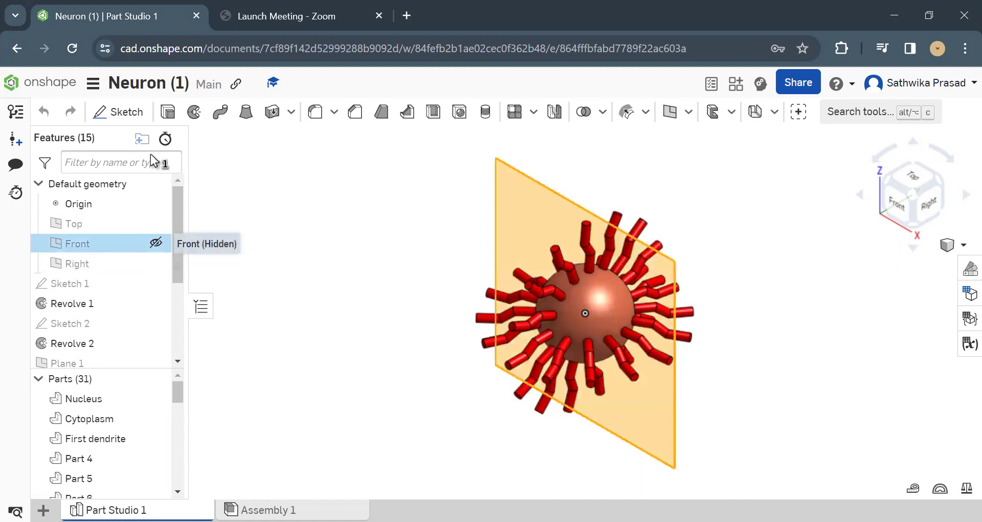
{"action": "left_click", "coordinate": [128, 112]}
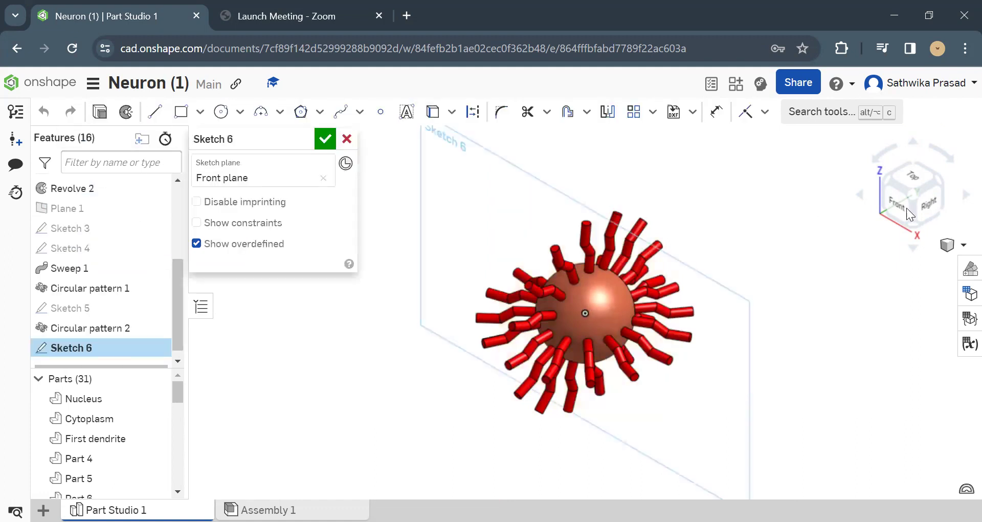
{"action": "left_click", "coordinate": [893, 206]}
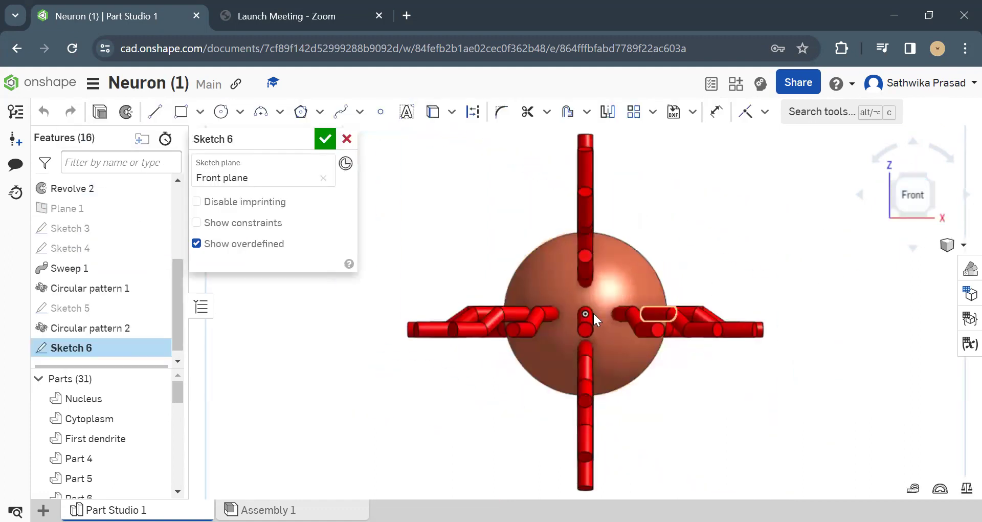
- Hide Part 4 through Part 17 so the horizontal ring of dendrites no longer covers the sketch area
{"action": "scroll", "coordinate": [122, 456], "scroll_direction": "down", "scroll_amount": 2}
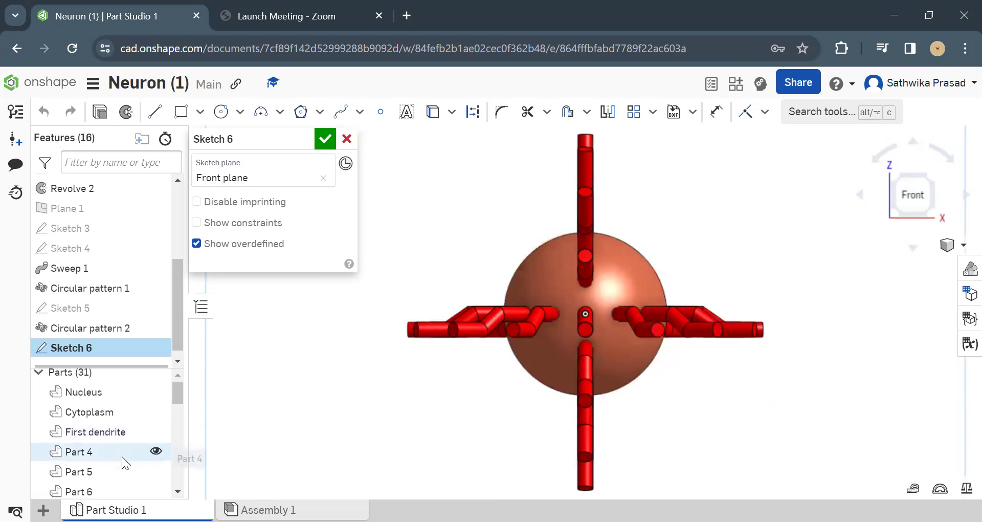
{"action": "scroll", "coordinate": [128, 445], "scroll_direction": "up", "scroll_amount": 1}
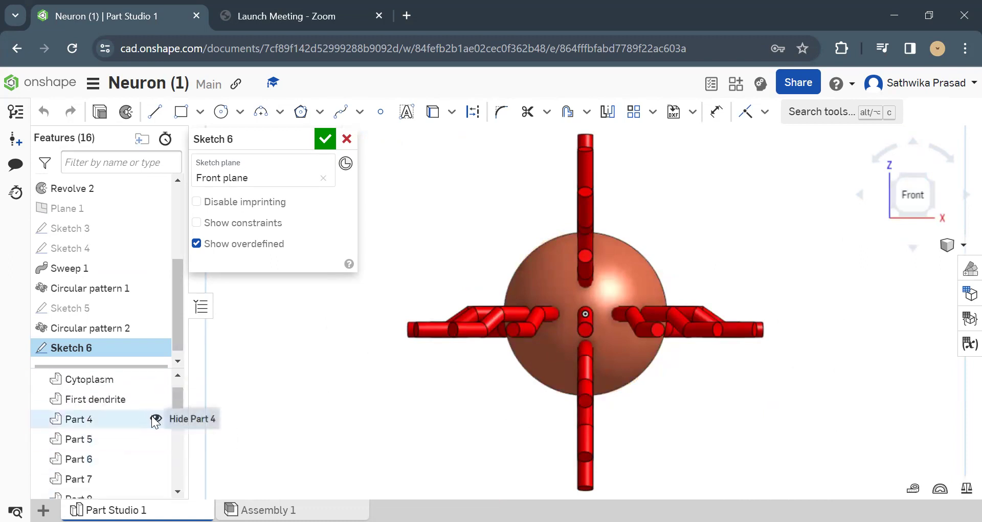
{"action": "left_click", "coordinate": [156, 419]}
{"action": "left_click", "coordinate": [156, 439]}
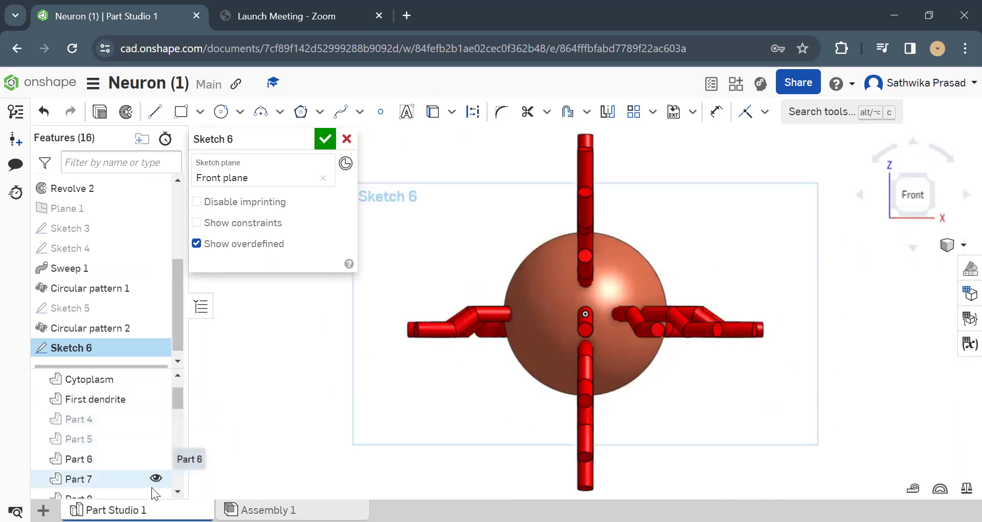
{"action": "left_click", "coordinate": [155, 459]}
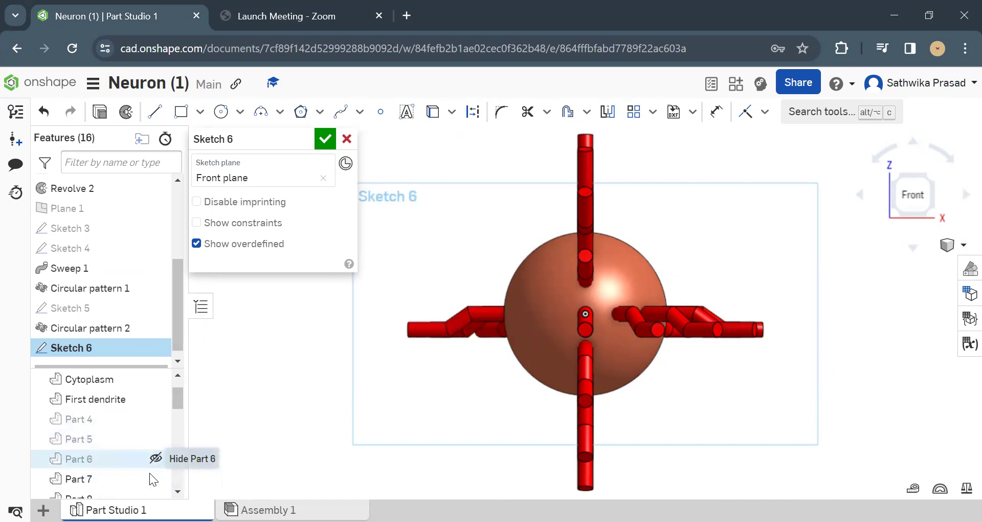
{"action": "left_click", "coordinate": [155, 479]}
{"action": "scroll", "coordinate": [154, 481], "scroll_direction": "down", "scroll_amount": 1}
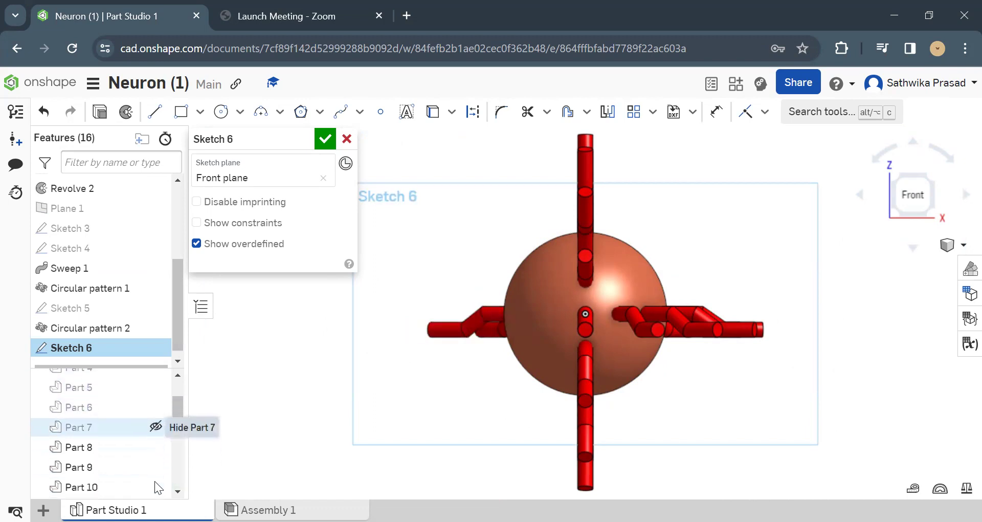
{"action": "left_click", "coordinate": [156, 446]}
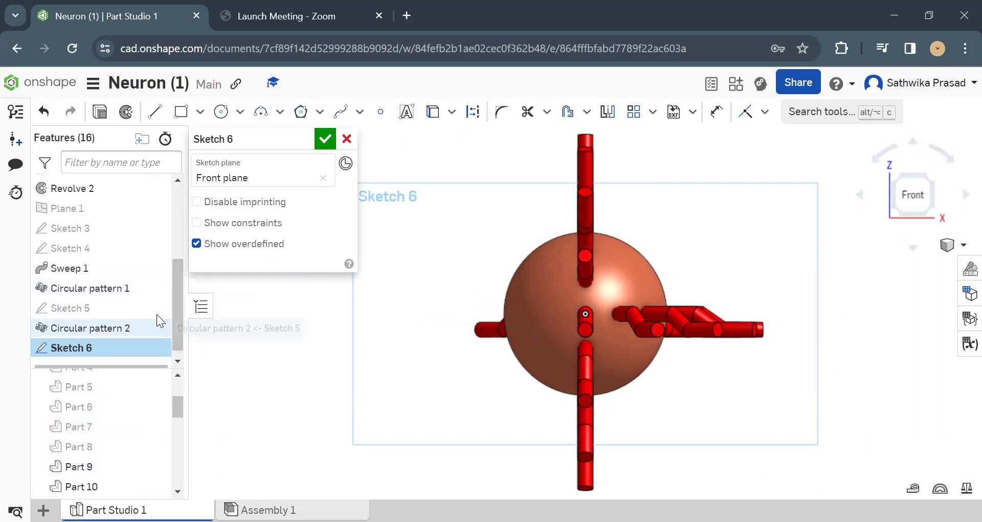
{"action": "left_click", "coordinate": [155, 466]}
{"action": "left_click", "coordinate": [155, 486]}
{"action": "scroll", "coordinate": [154, 486], "scroll_direction": "down", "scroll_amount": 3}
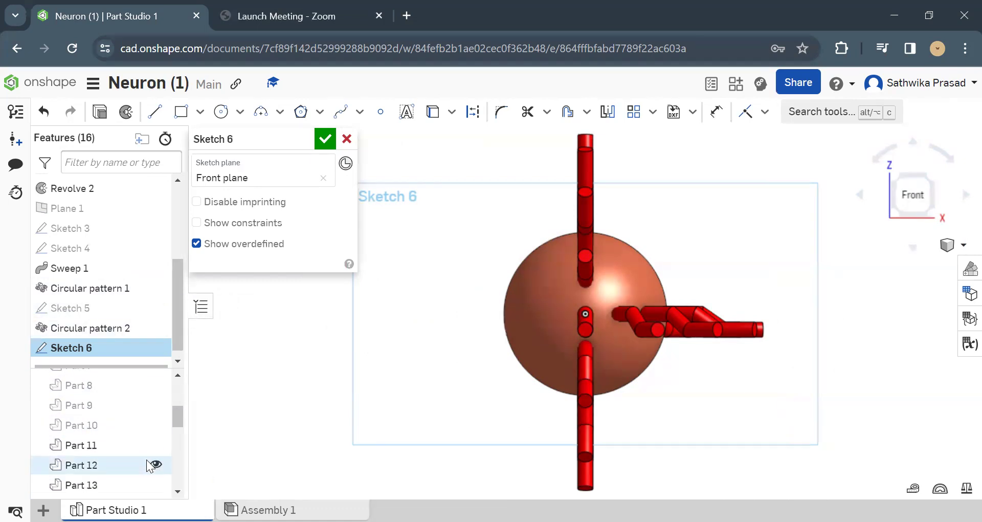
{"action": "left_click", "coordinate": [157, 445]}
{"action": "left_click", "coordinate": [156, 464]}
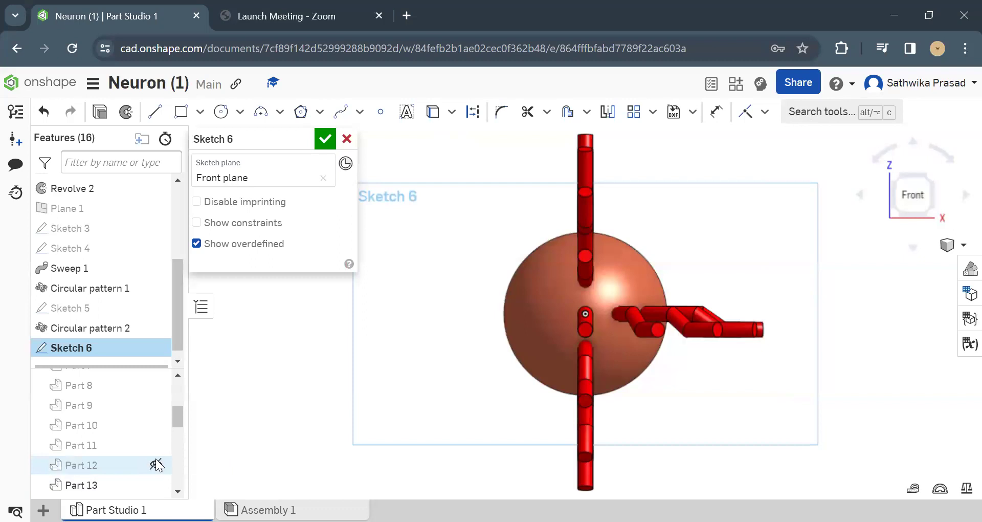
{"action": "left_click", "coordinate": [154, 484]}
{"action": "scroll", "coordinate": [153, 483], "scroll_direction": "down", "scroll_amount": 3}
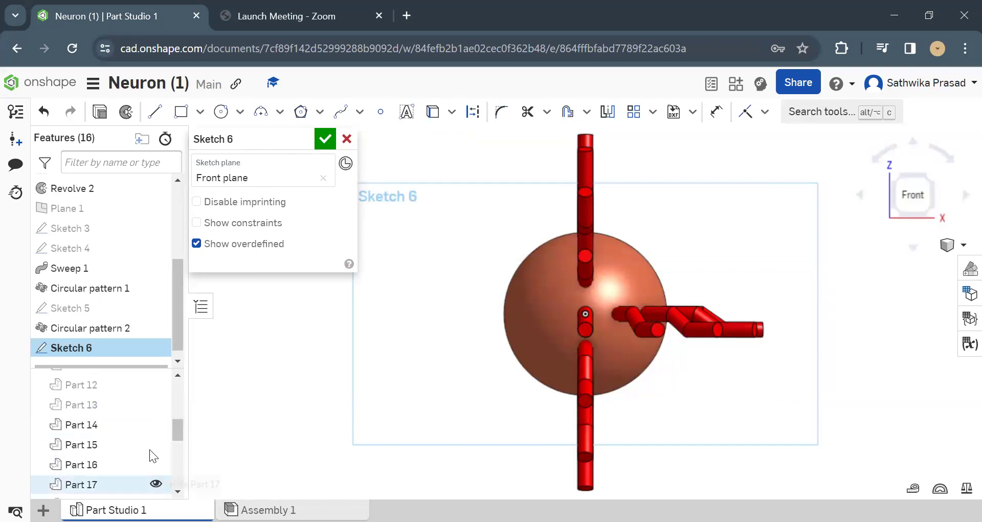
{"action": "left_click", "coordinate": [155, 424]}
{"action": "left_click", "coordinate": [155, 444]}
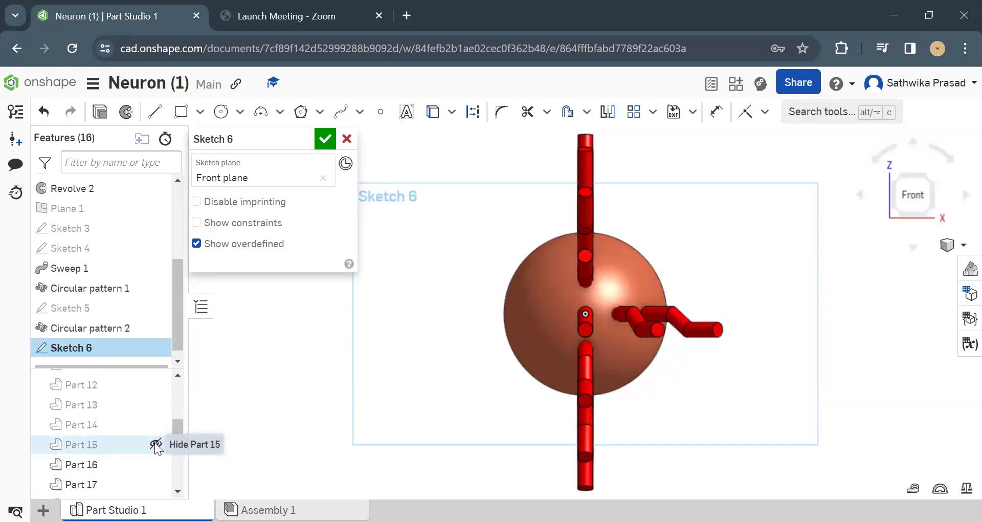
{"action": "left_click", "coordinate": [156, 464]}
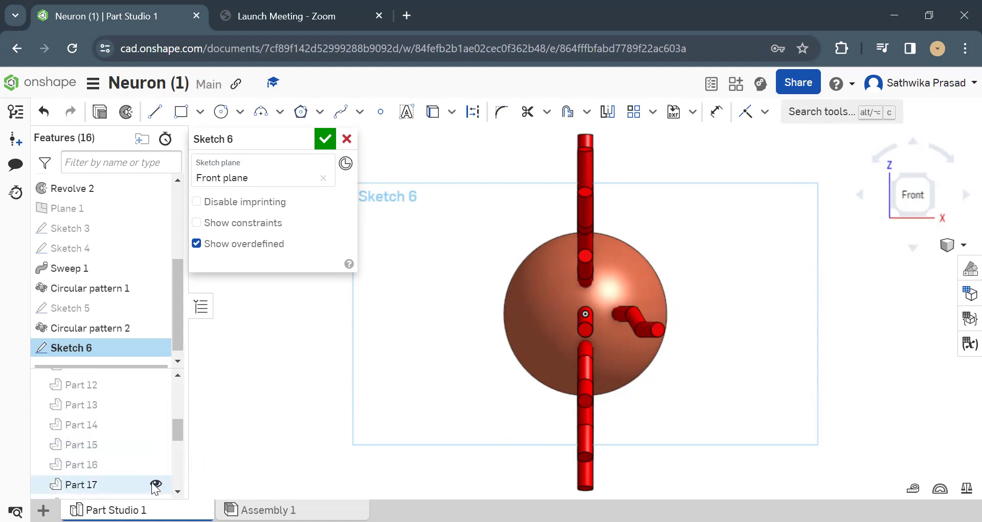
{"action": "left_click", "coordinate": [155, 484]}
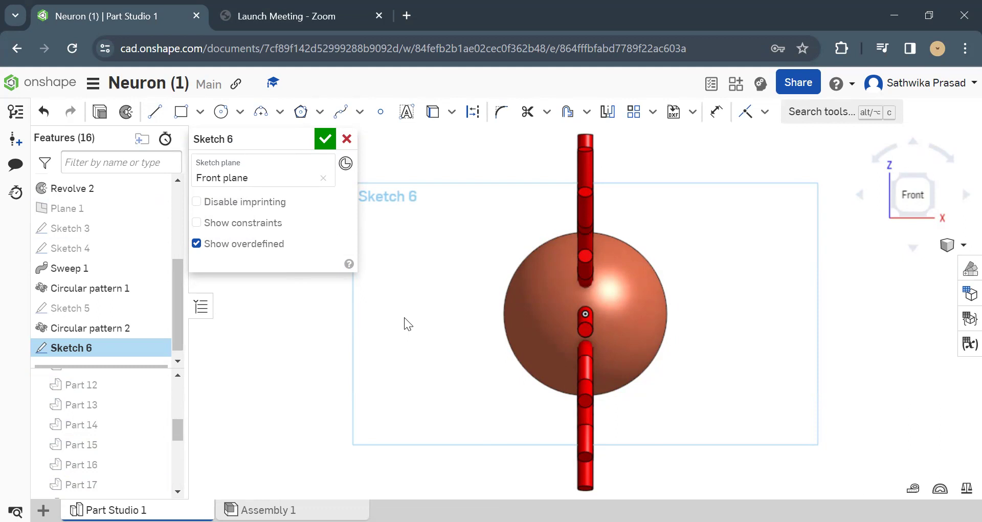
- Sketch a horizontal line about 4.89 in long from the origin out past the cell body in the positive X direction
{"action": "left_click", "coordinate": [154, 110]}
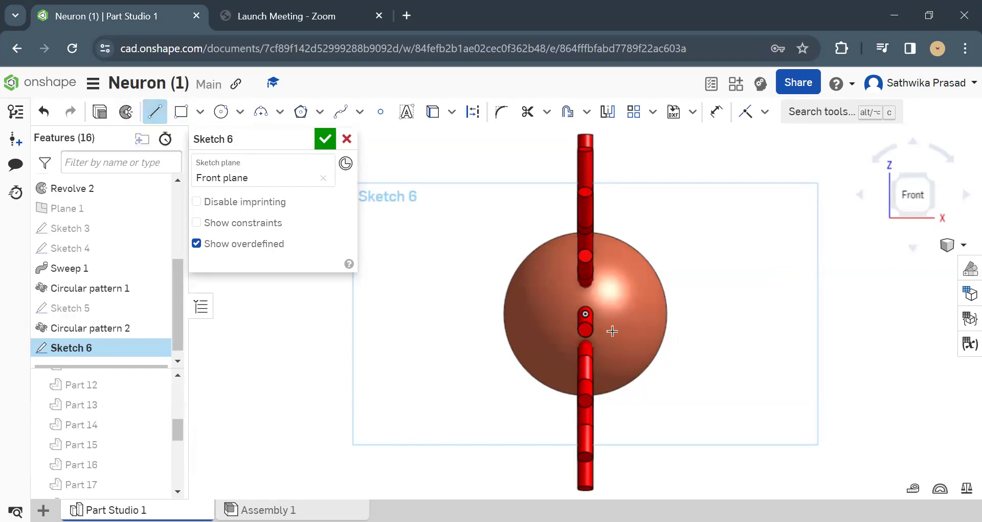
{"action": "left_click", "coordinate": [588, 314]}
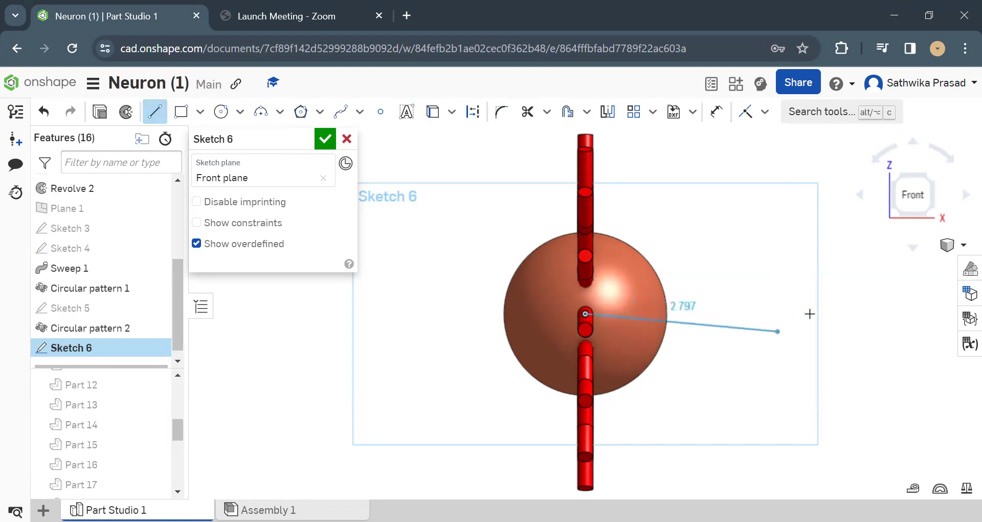
{"action": "left_click", "coordinate": [923, 314]}
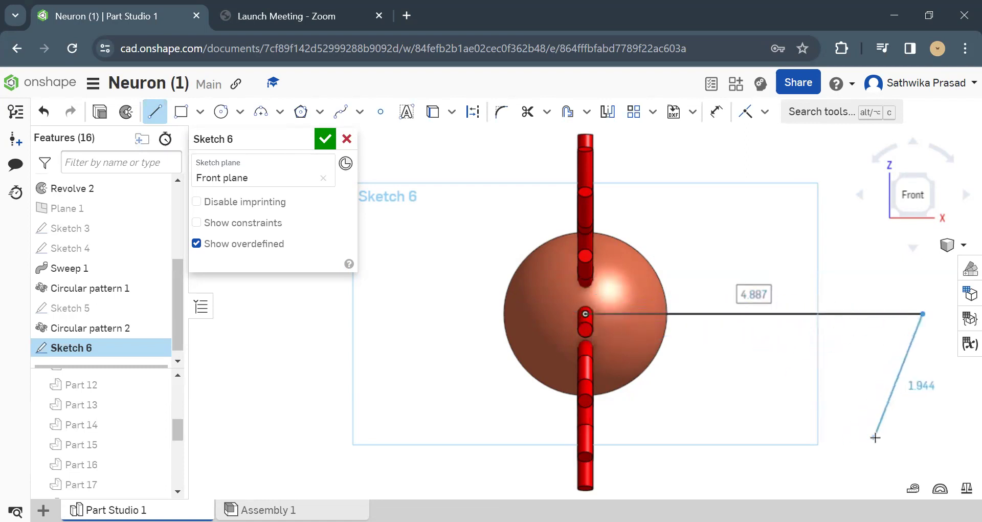
{"action": "key", "text": "Escape"}
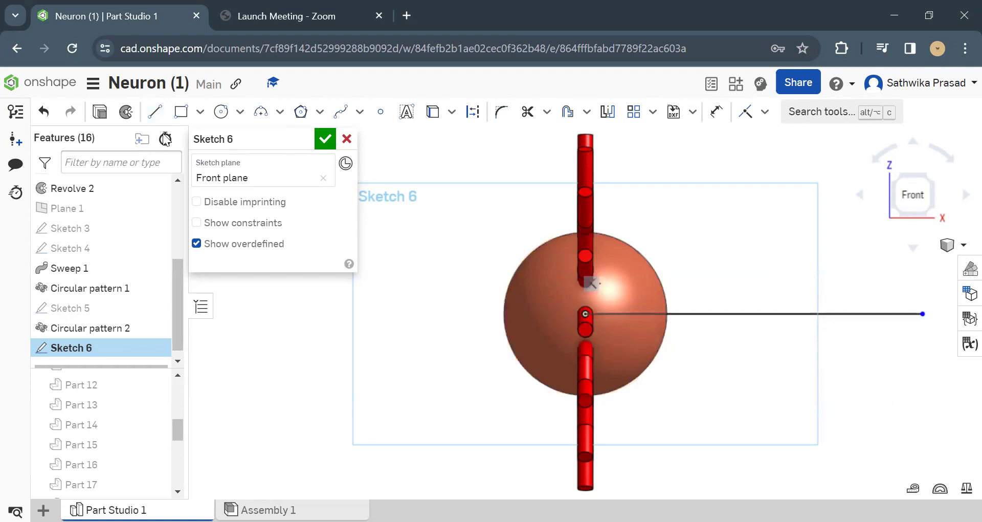
- Sketch a line about 0.13 in straight up from the origin, continuing about 1.37 in horizontally beyond the sphere's edge
{"action": "left_click", "coordinate": [154, 112]}
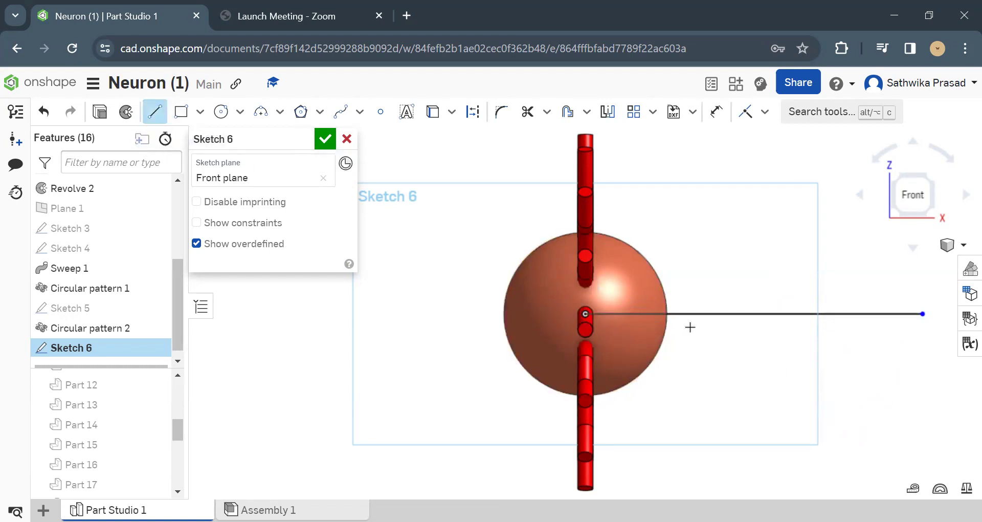
{"action": "left_click", "coordinate": [583, 312]}
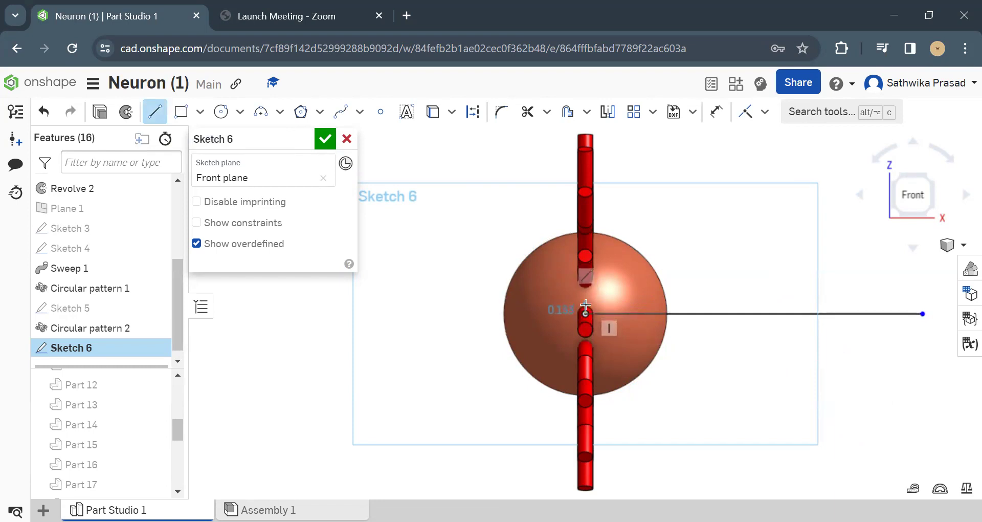
{"action": "left_click", "coordinate": [585, 305]}
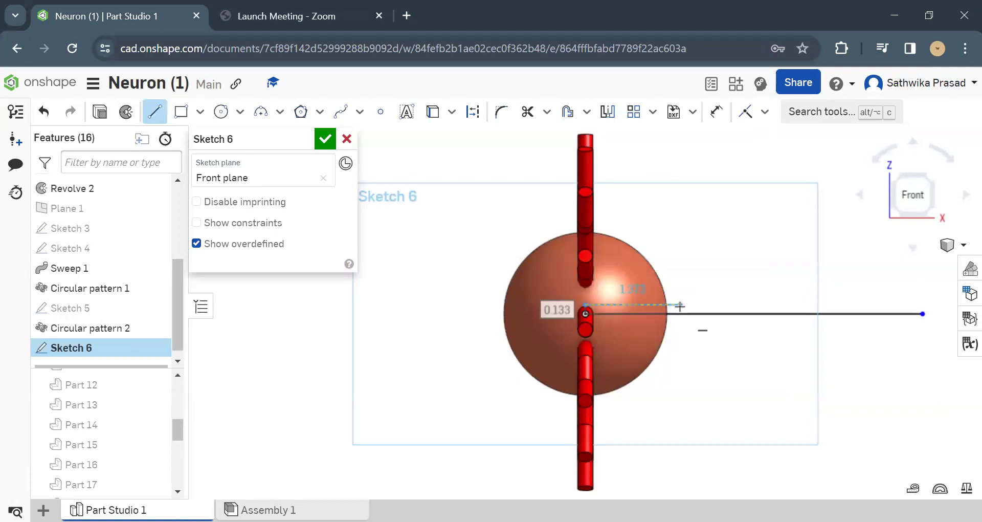
{"action": "left_click", "coordinate": [680, 304]}
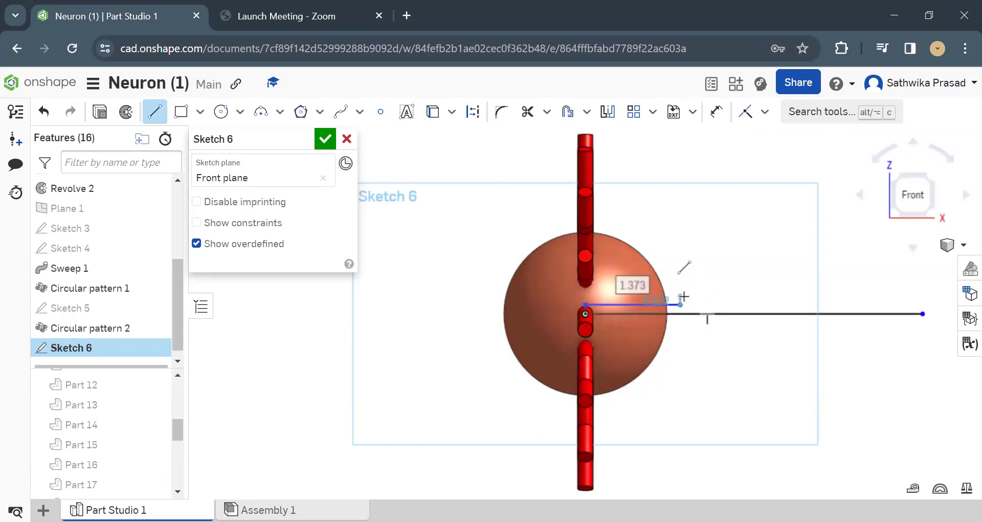
- Sketch the first raised section about 0.12 in high and 0.64 in wide, followed by a lower line about 0.6 in long
{"action": "left_click", "coordinate": [682, 297]}
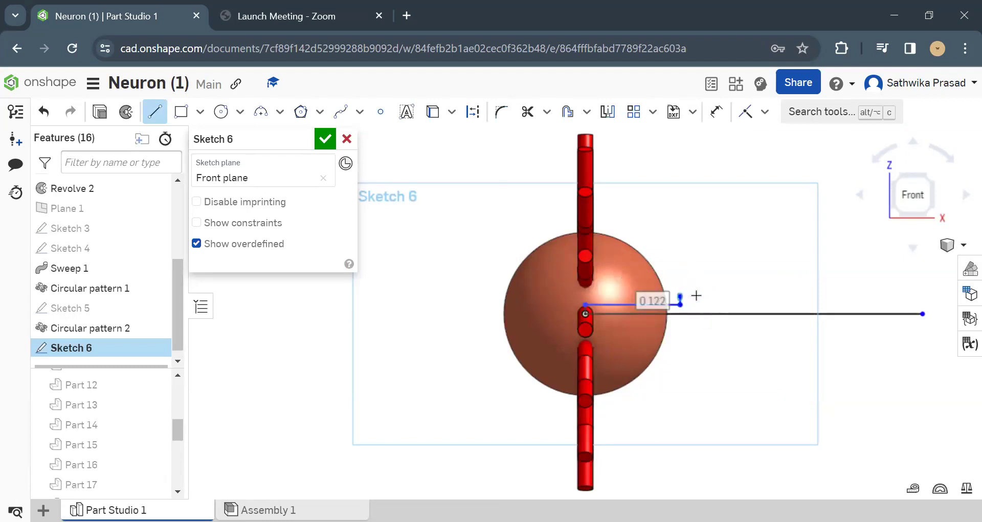
{"action": "left_click", "coordinate": [725, 297]}
{"action": "left_click", "coordinate": [725, 305]}
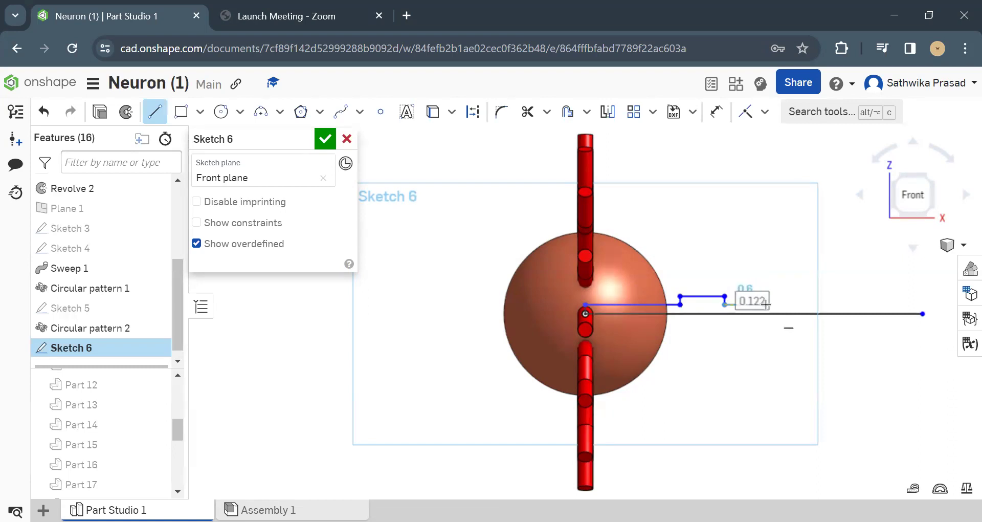
{"action": "type", "text": "0.6"}
{"action": "key", "text": "Return"}
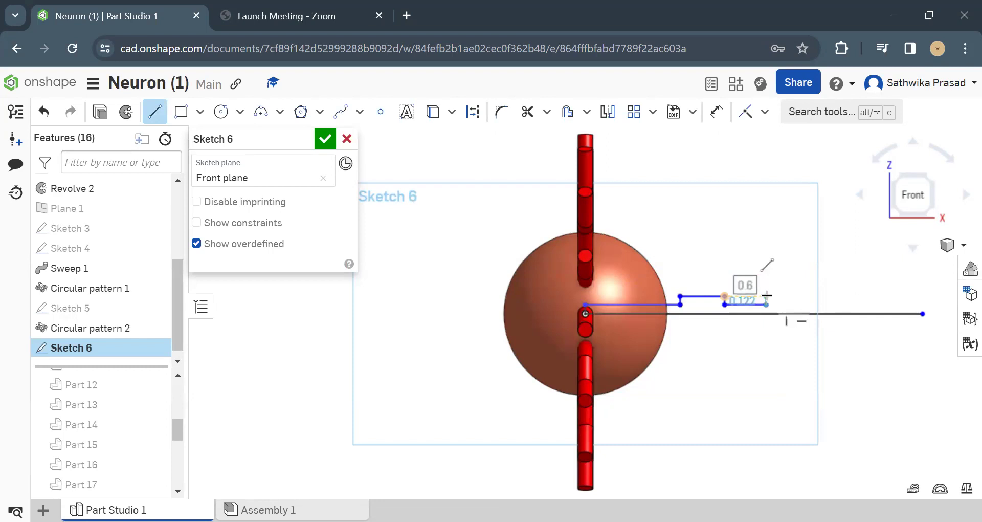
- Sketch two more raised sections about 0.12 in high with a gap of about 0.52 in, and close the profile at the axis line's end
{"action": "left_click", "coordinate": [810, 296]}
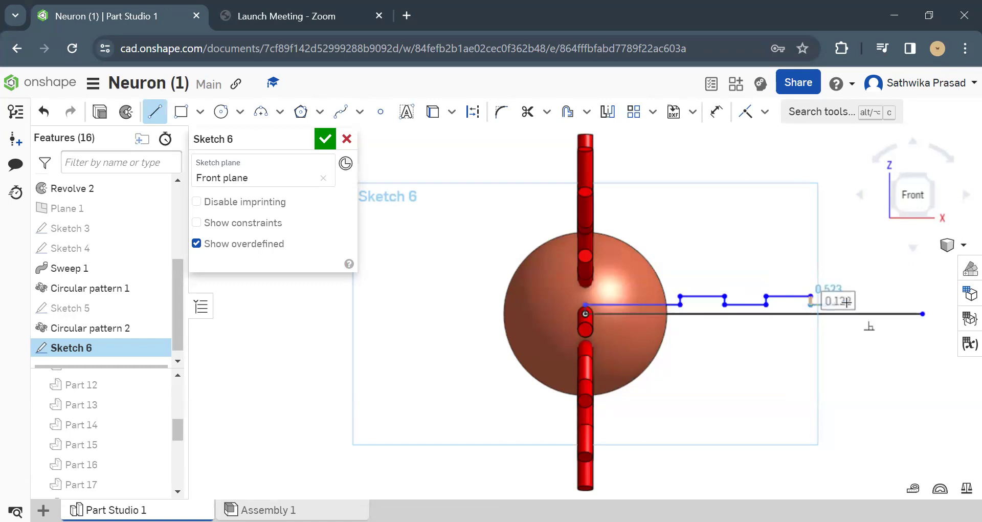
{"action": "left_click", "coordinate": [845, 303]}
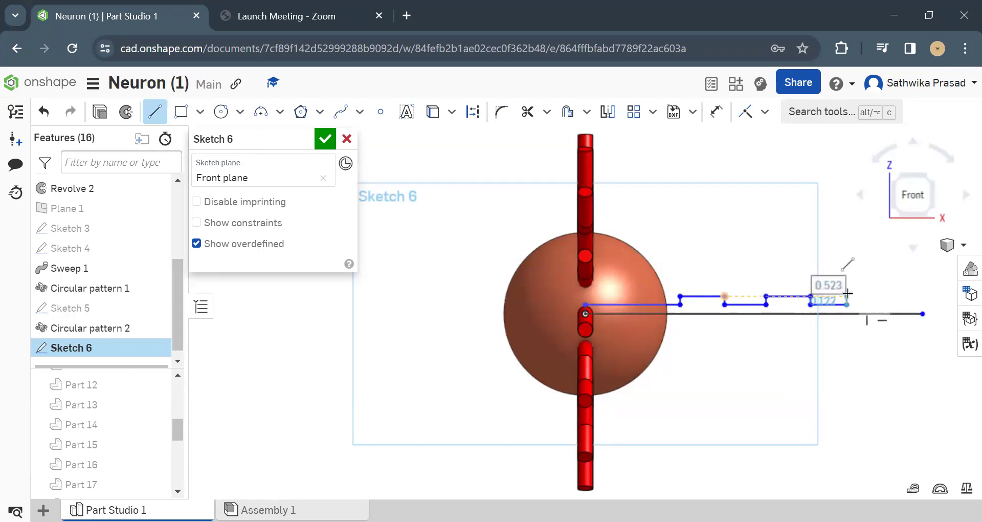
{"action": "left_click", "coordinate": [847, 296]}
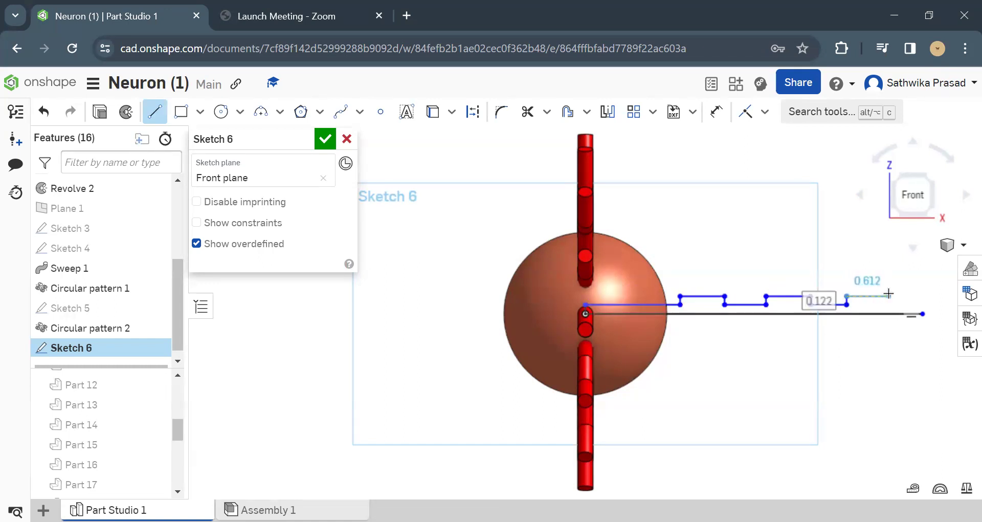
{"action": "left_click", "coordinate": [888, 295]}
{"action": "left_click", "coordinate": [889, 304]}
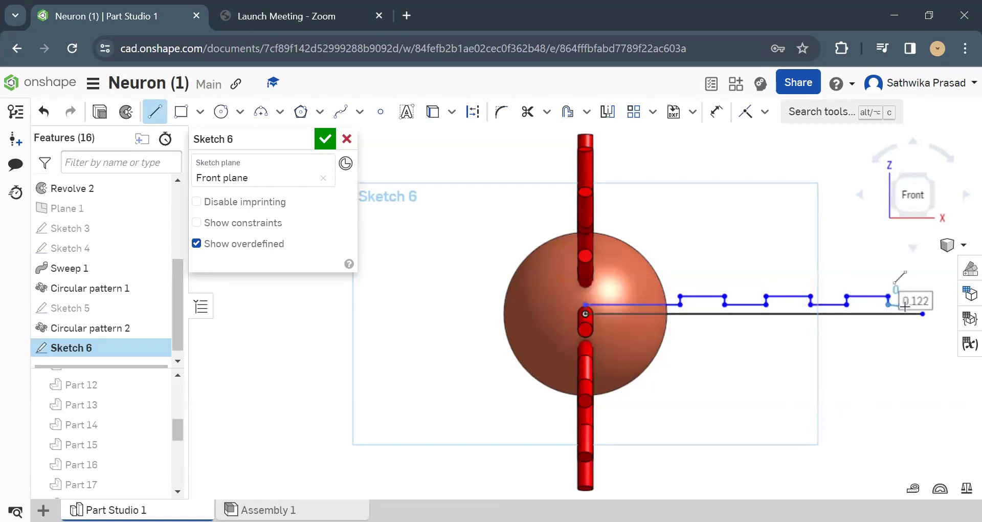
{"action": "left_click", "coordinate": [921, 305]}
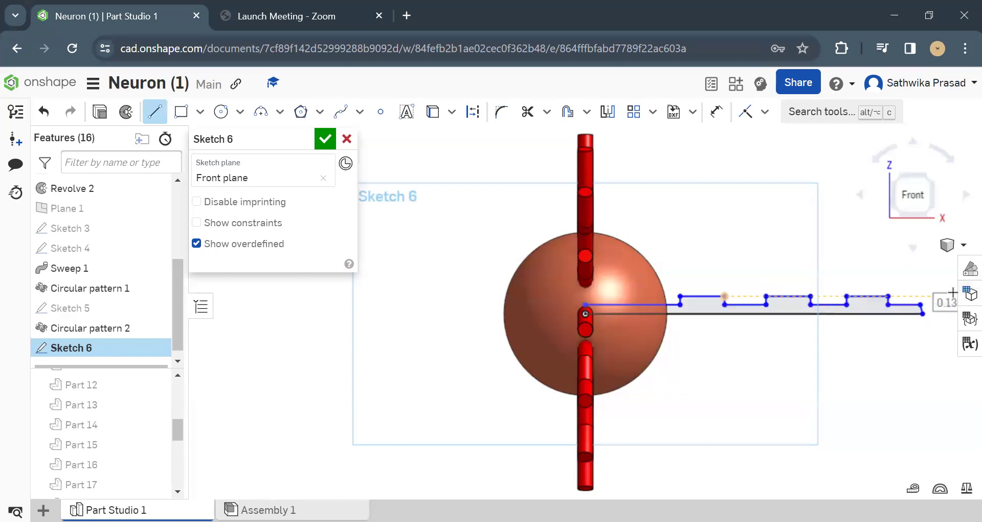
{"action": "key", "text": "Escape"}
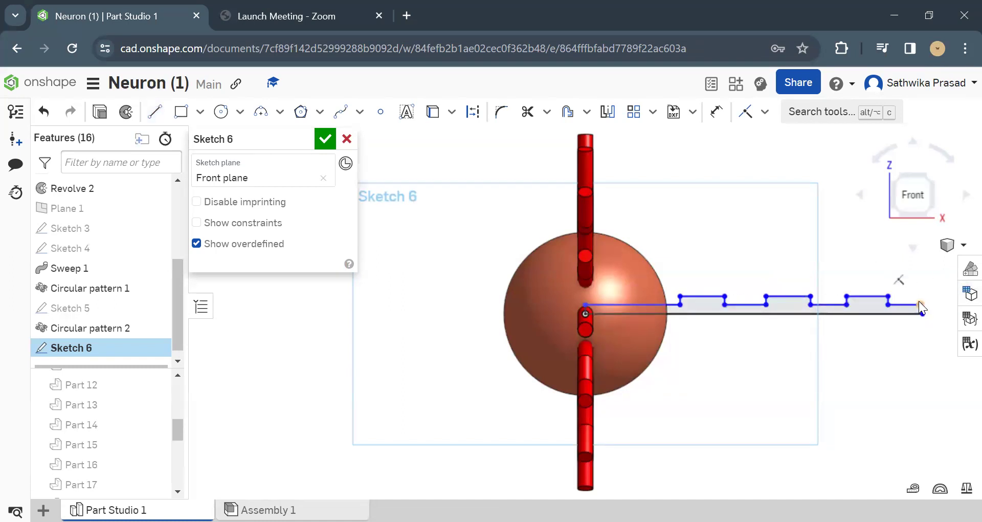
- Straighten the short closing line at the profile's far end with a vertical constraint
{"action": "left_click_drag", "start_coordinate": [922, 305], "coordinate": [923, 307]}
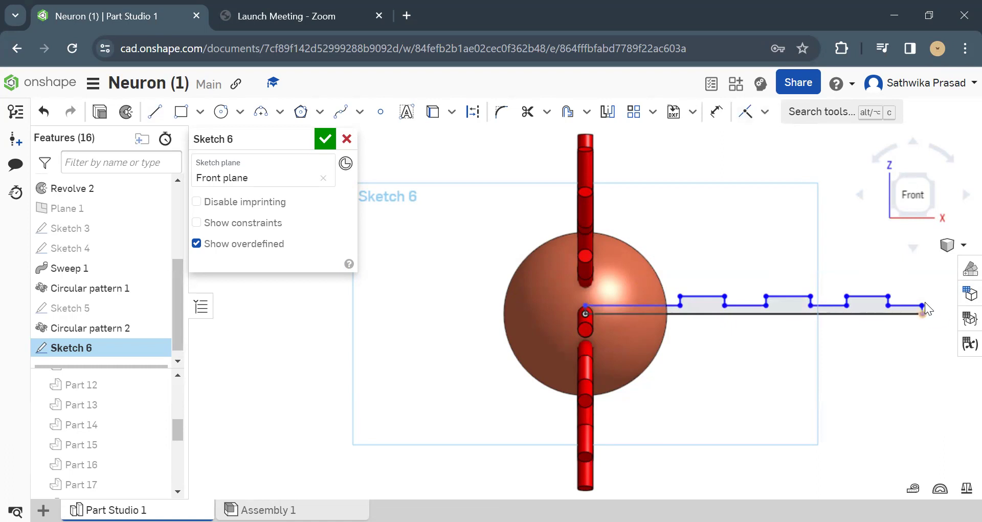
{"action": "scroll", "coordinate": [925, 302], "scroll_direction": "up", "scroll_amount": 5}
{"action": "scroll", "coordinate": [925, 302], "scroll_direction": "down", "scroll_amount": 2}
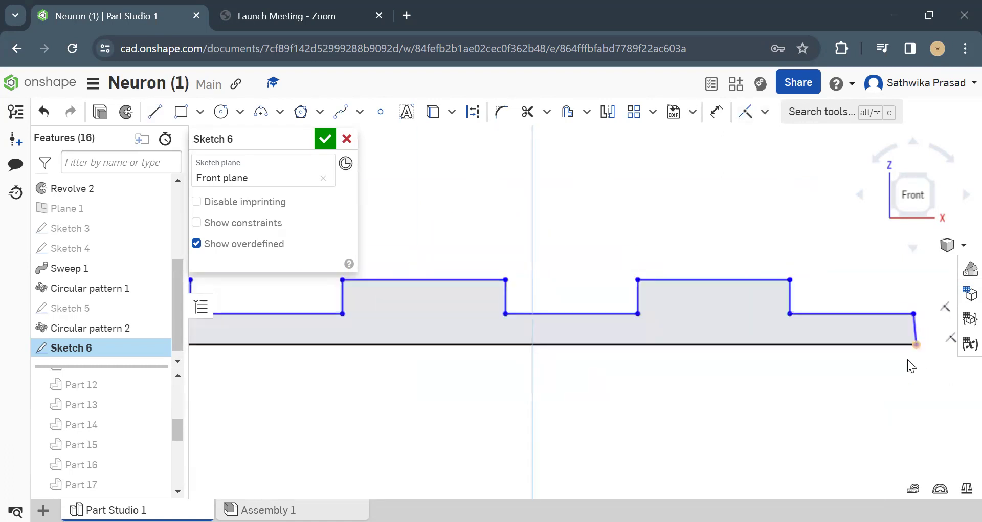
{"action": "scroll", "coordinate": [885, 400], "scroll_direction": "down", "scroll_amount": 5}
{"action": "scroll", "coordinate": [885, 399], "scroll_direction": "up", "scroll_amount": 5}
{"action": "left_click", "coordinate": [914, 199]}
{"action": "left_click", "coordinate": [765, 112]}
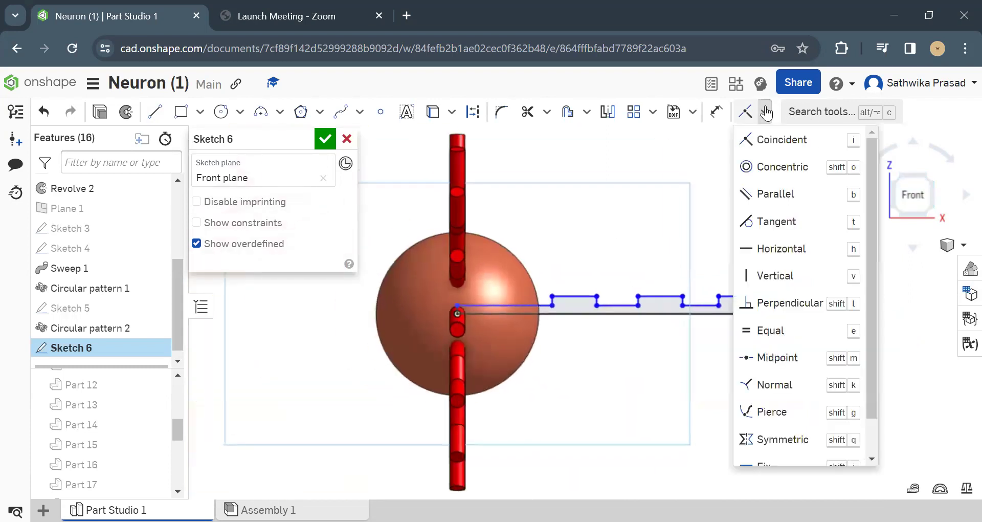
{"action": "left_click", "coordinate": [765, 112]}
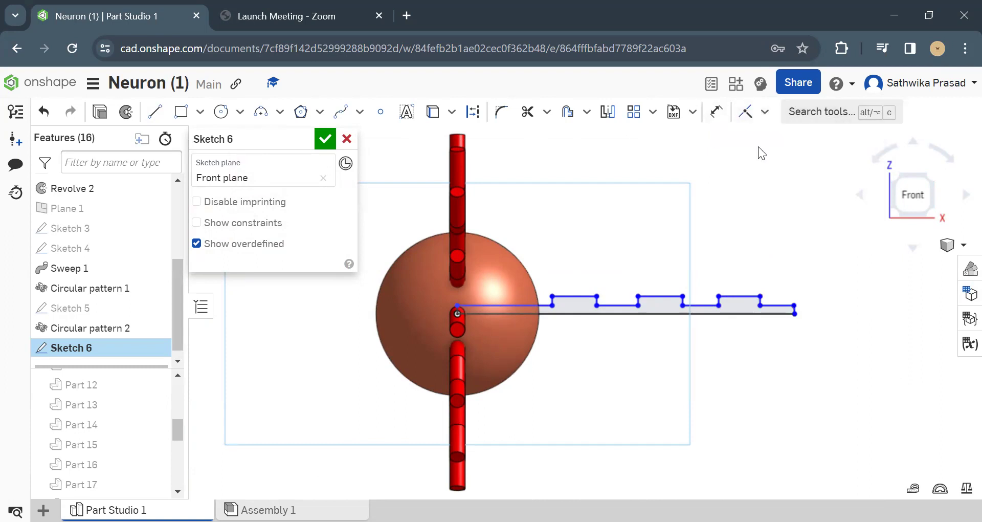
{"action": "left_click", "coordinate": [765, 112]}
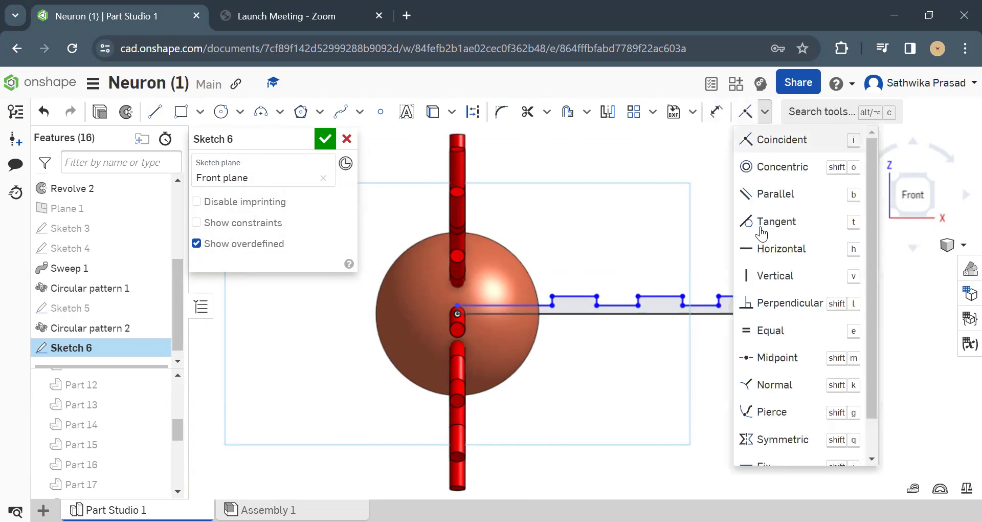
{"action": "left_click", "coordinate": [786, 275]}
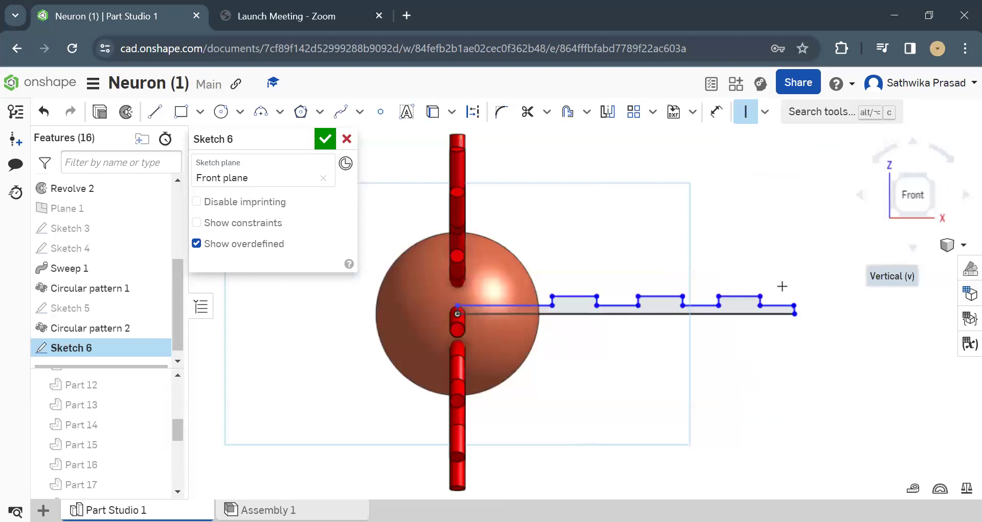
{"action": "scroll", "coordinate": [794, 309], "scroll_direction": "up", "scroll_amount": 6}
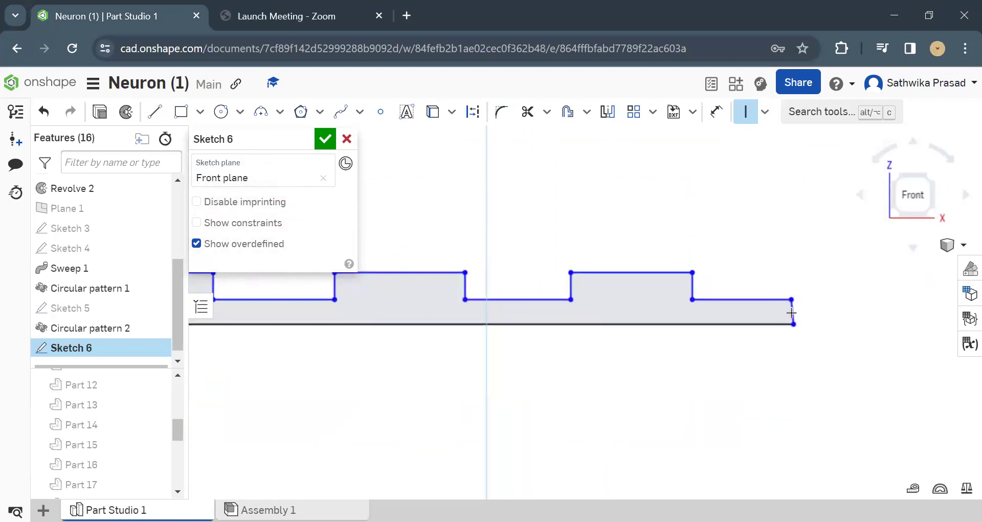
{"action": "scroll", "coordinate": [904, 320], "scroll_direction": "down", "scroll_amount": 5}
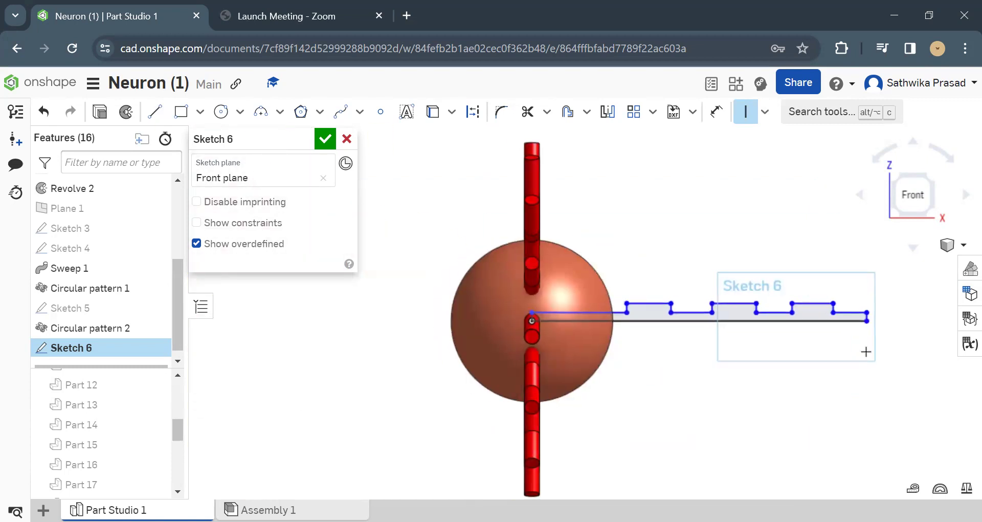
{"action": "key", "text": "Escape"}
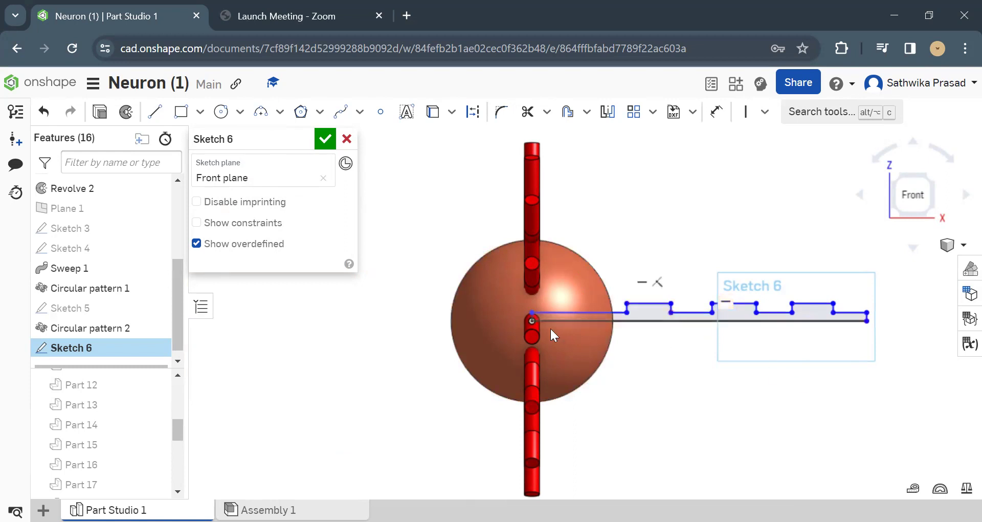
- Try a 3.5 in dimension from the first raised section's start to the profile's far end, and delete it
{"action": "left_click", "coordinate": [717, 111]}
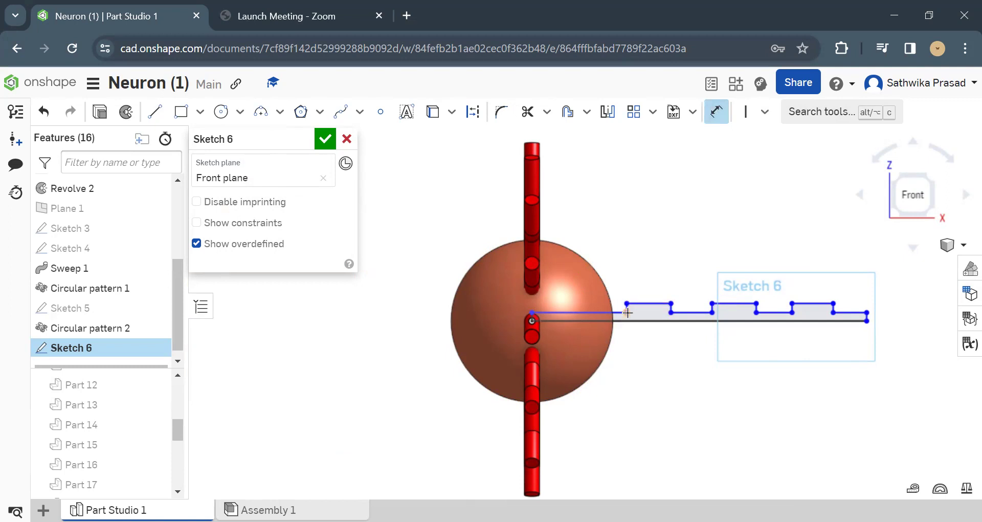
{"action": "left_click", "coordinate": [865, 310]}
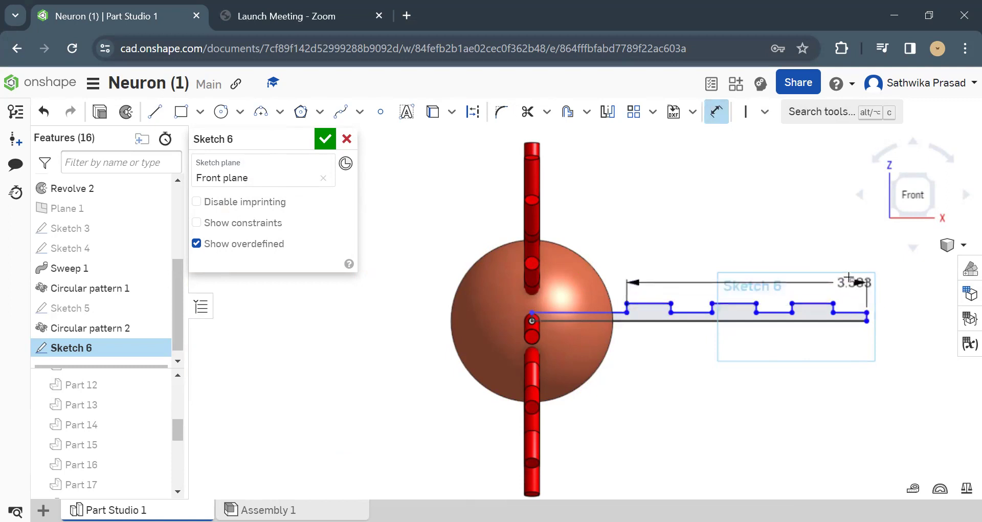
{"action": "left_click", "coordinate": [783, 260]}
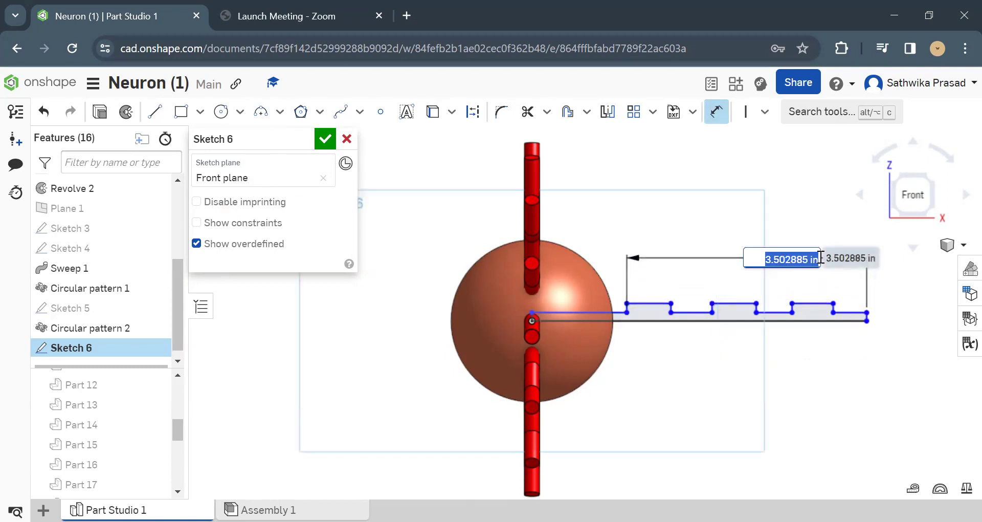
{"action": "type", "text": "3."}
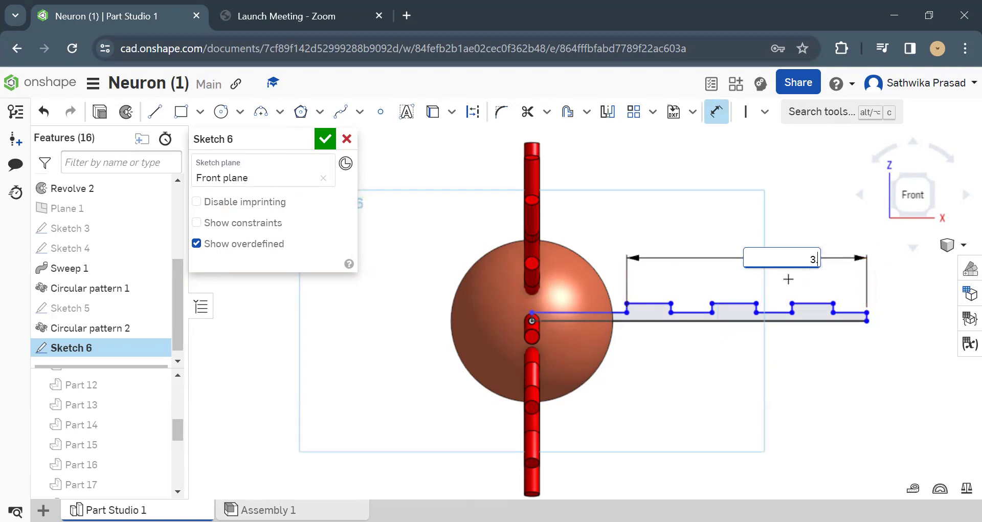
{"action": "type", "text": "5"}
{"action": "key", "text": "Return"}
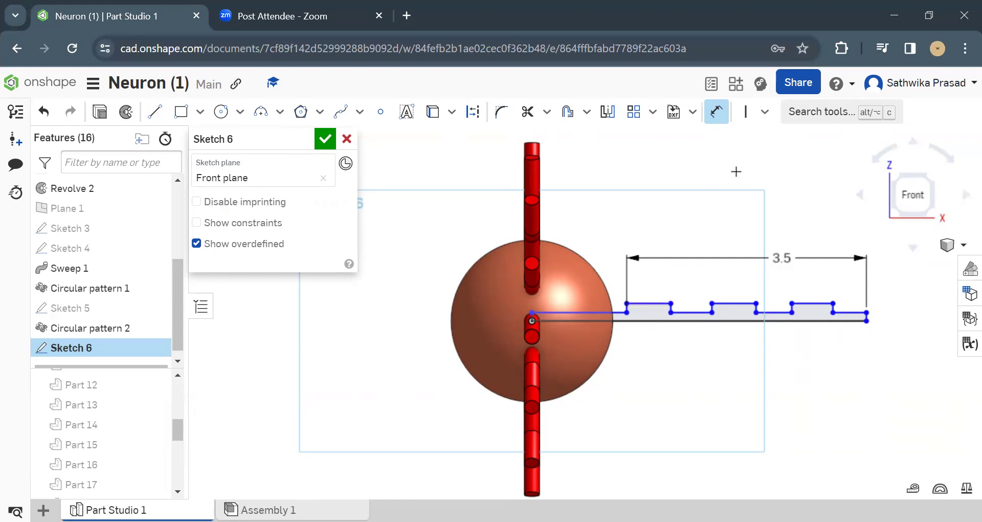
{"action": "key", "text": "Escape"}
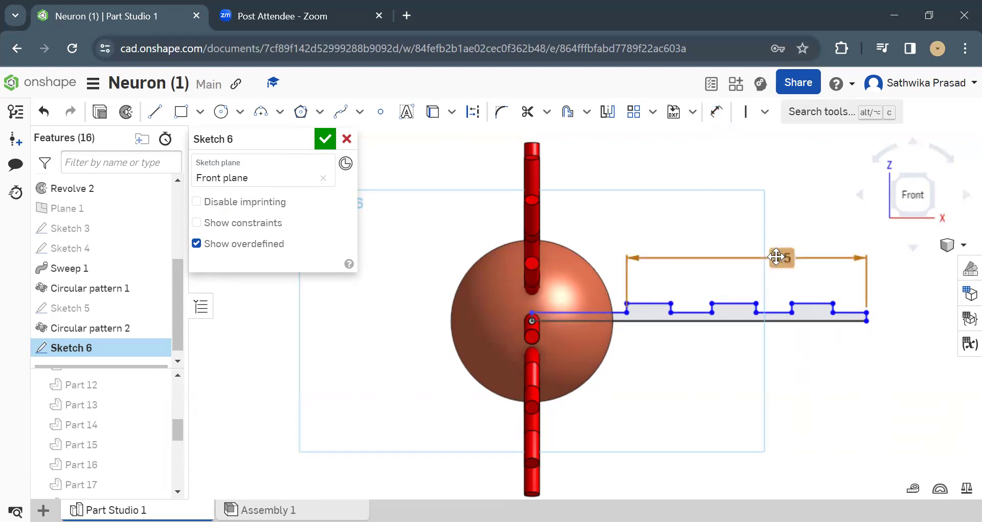
{"action": "left_click", "coordinate": [777, 256]}
{"action": "key", "text": "Delete"}
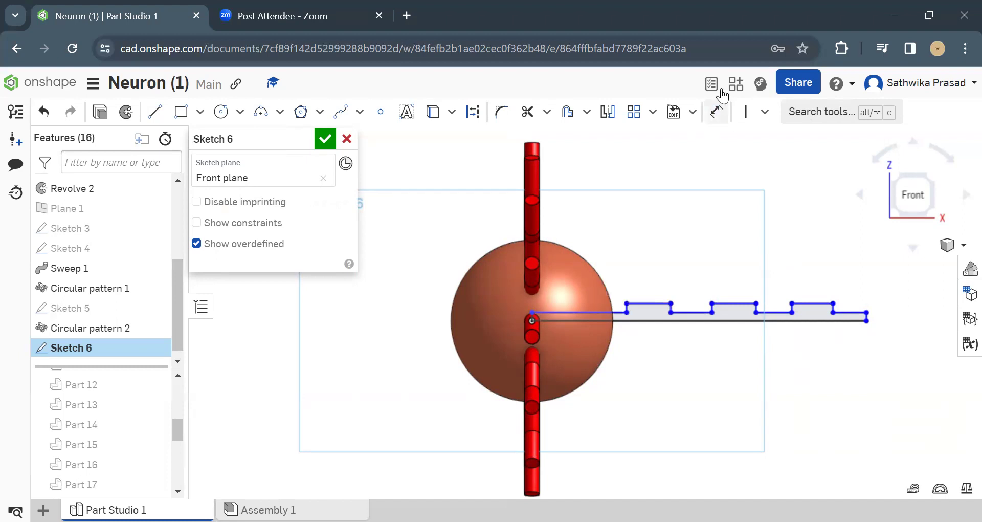
- Dimension the top line of the first raised section, nearest the sphere, to 0.8 in
{"action": "left_click", "coordinate": [716, 111]}
{"action": "key", "text": "d"}
{"action": "left_click", "coordinate": [649, 302]}
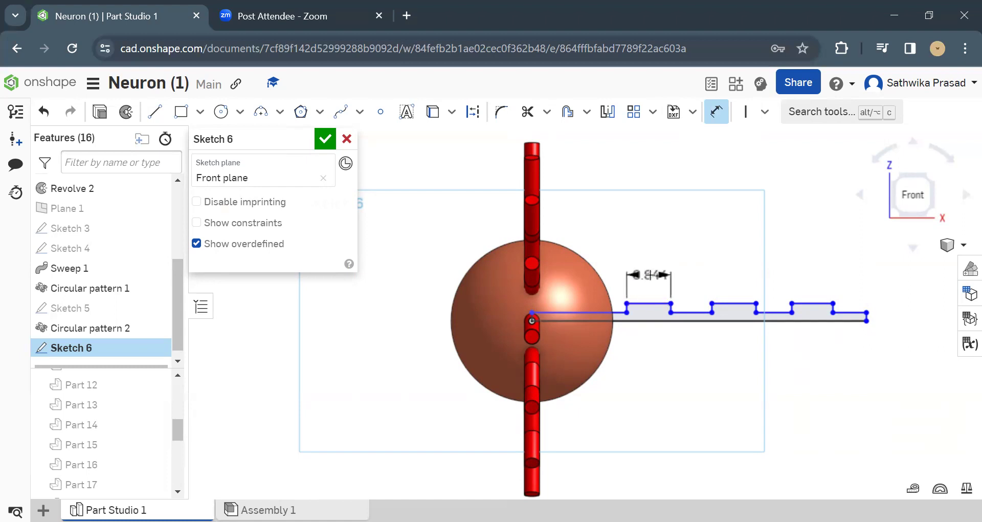
{"action": "left_click", "coordinate": [653, 276]}
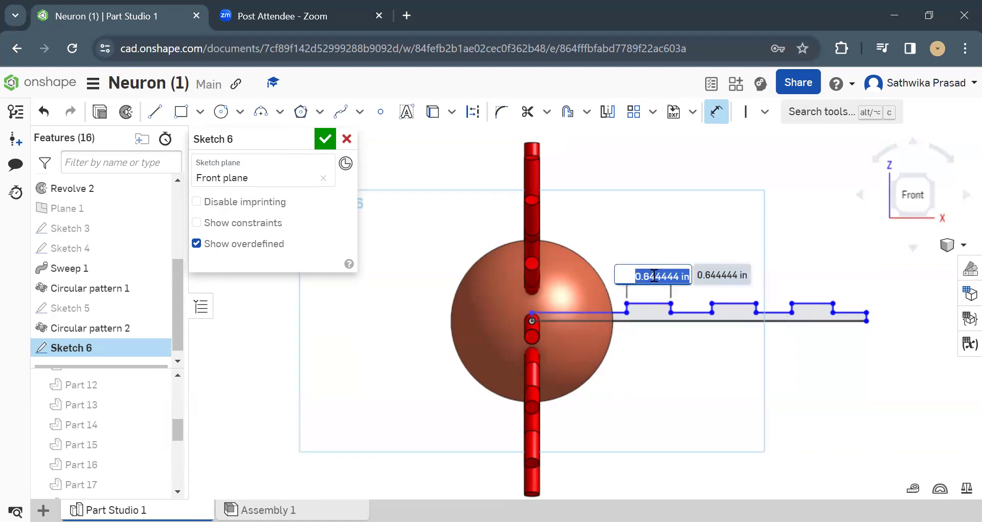
{"action": "type", "text": "0.8"}
{"action": "key", "text": "Return"}
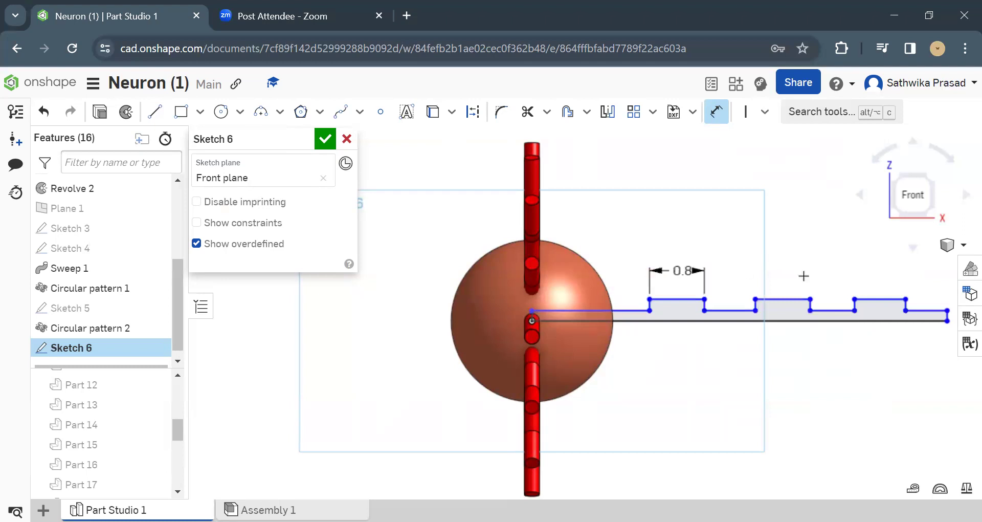
- Dimension the top lines of the second and third raised sections to 0.8 in each
{"action": "left_click", "coordinate": [782, 295]}
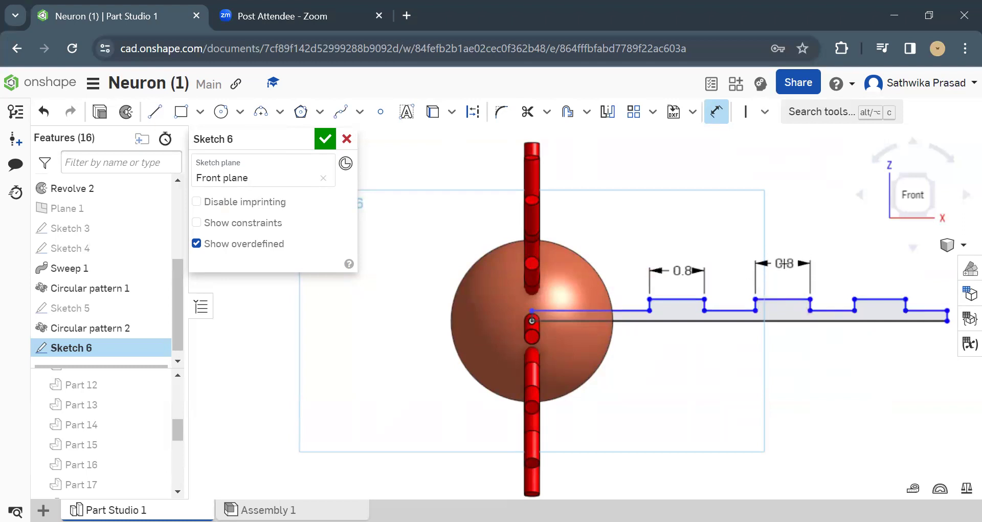
{"action": "left_click", "coordinate": [824, 277]}
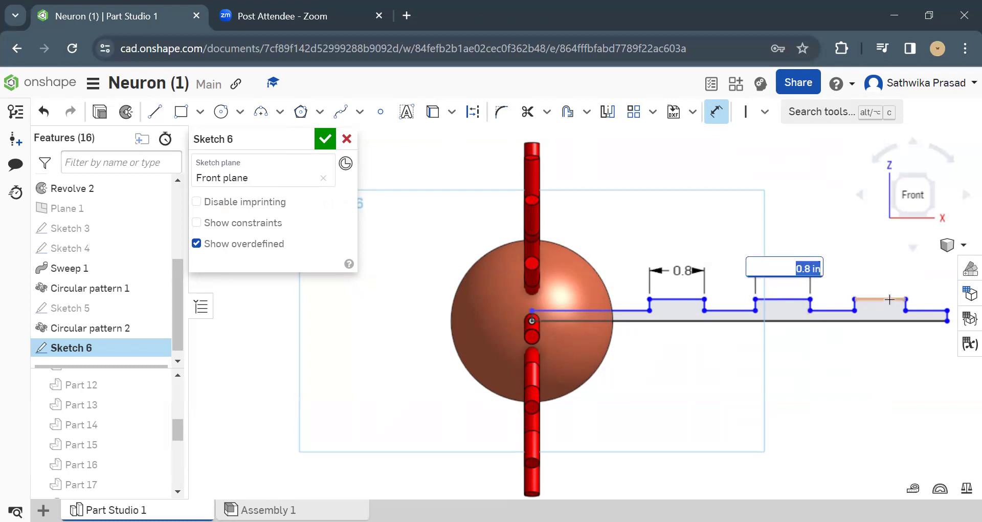
{"action": "key", "text": "Return"}
{"action": "left_click", "coordinate": [890, 298]}
{"action": "left_click", "coordinate": [890, 275]}
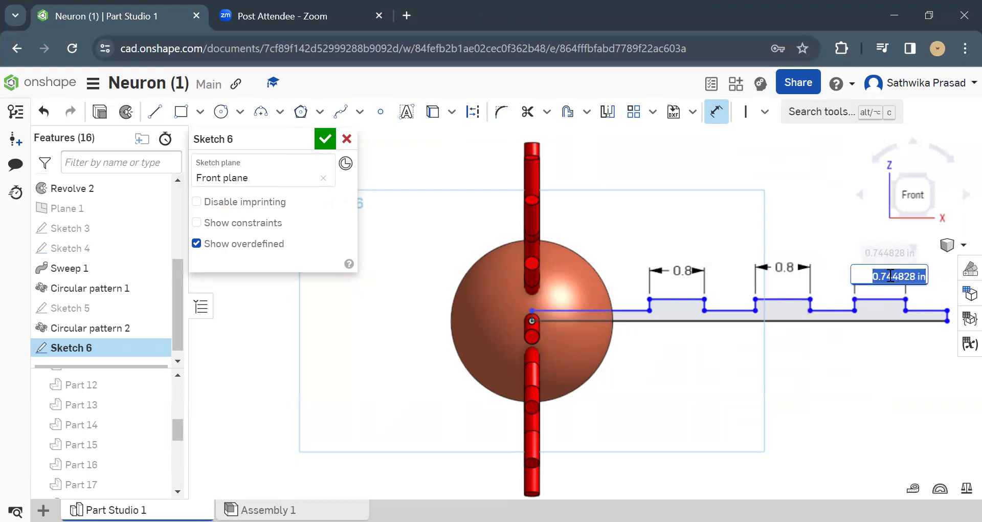
{"action": "type", "text": "0.8"}
{"action": "key", "text": "Return"}
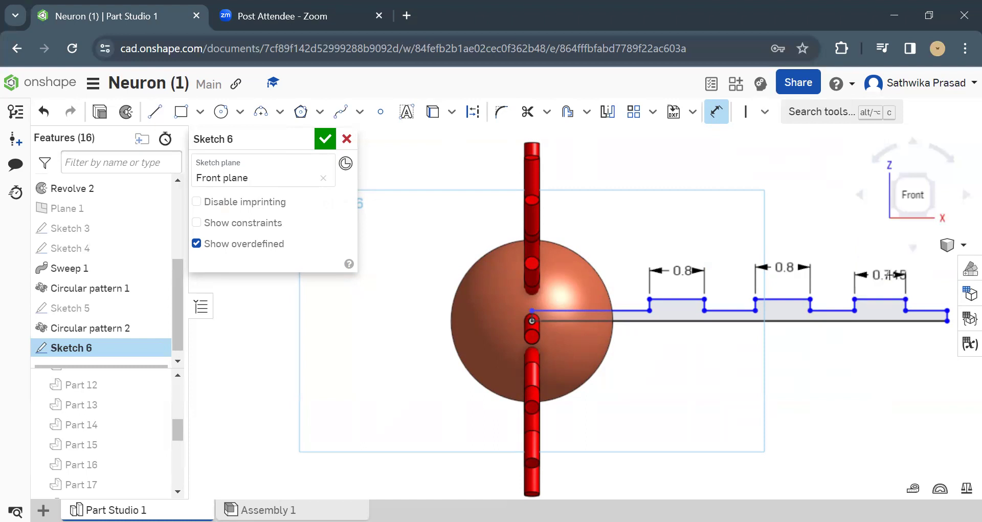
- Dimension the short lines between the first and second and between the second and third raised sections to 0.3 in each
{"action": "left_click", "coordinate": [737, 310]}
{"action": "left_click", "coordinate": [739, 365]}
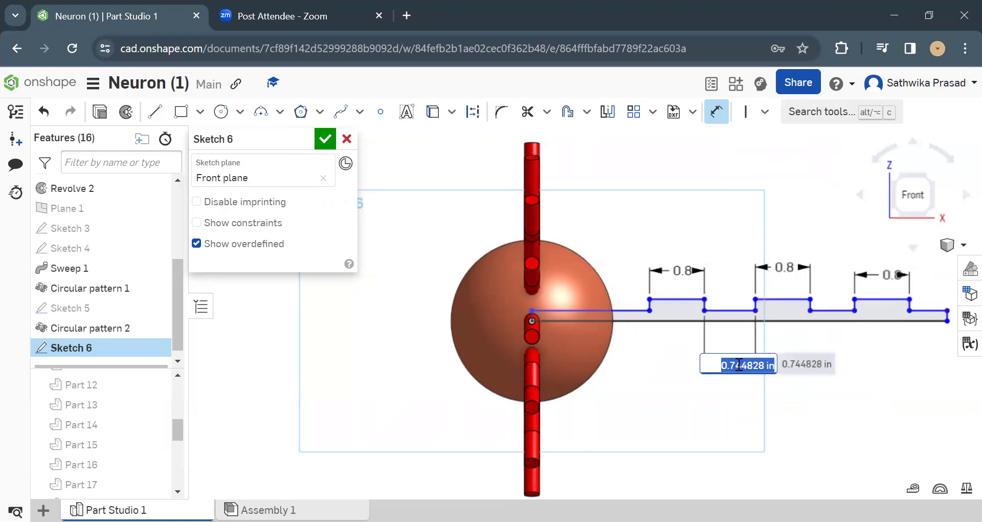
{"action": "type", "text": ".3"}
{"action": "key", "text": "Return"}
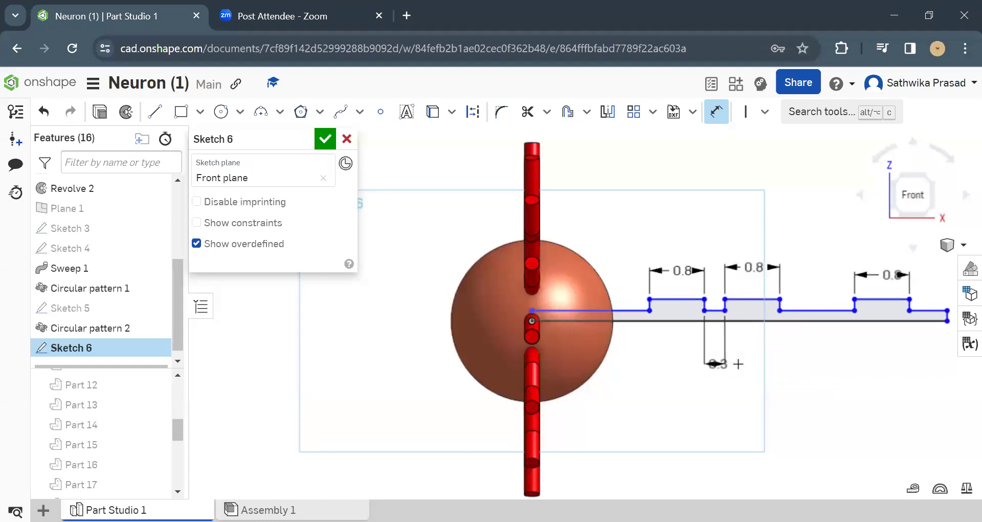
{"action": "left_click", "coordinate": [826, 309]}
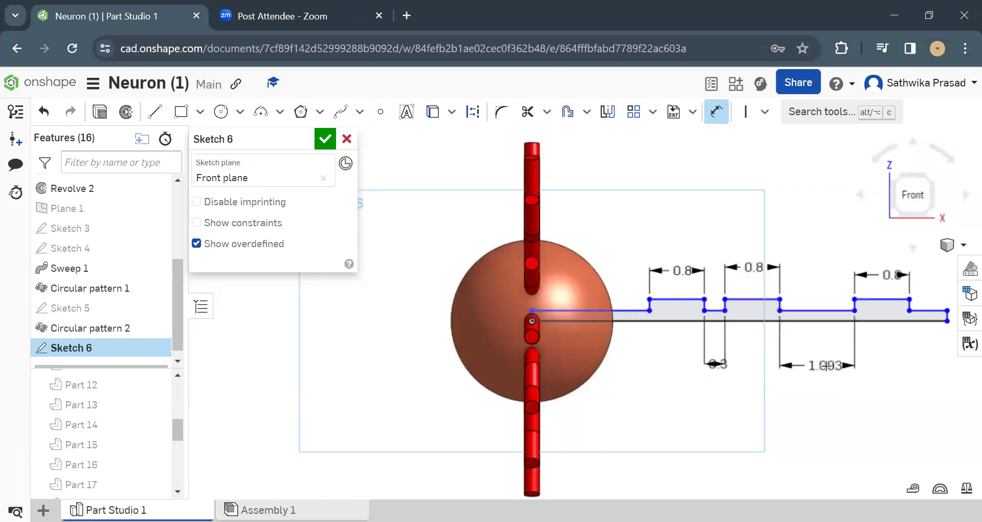
{"action": "left_click", "coordinate": [827, 366]}
{"action": "type", "text": "0.3"}
{"action": "key", "text": "Return"}
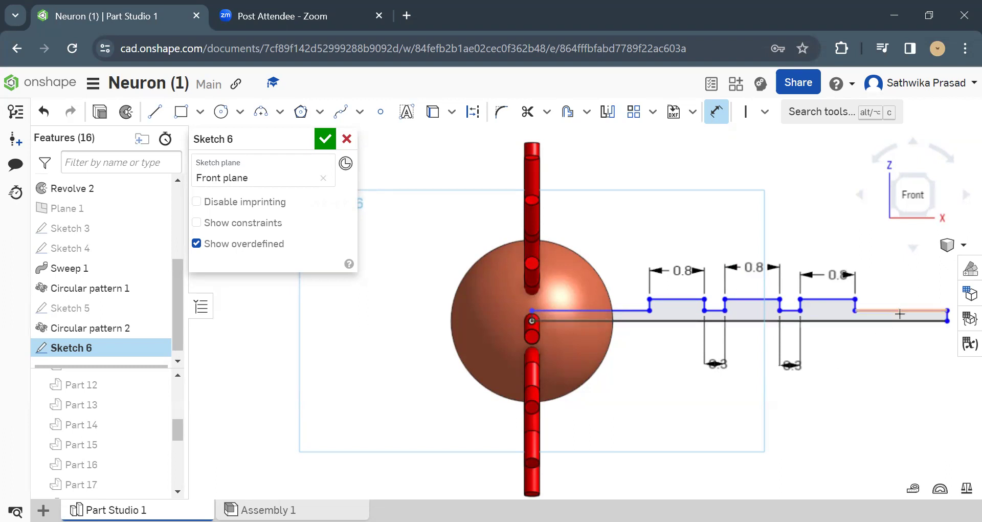
{"action": "key", "text": "Escape"}
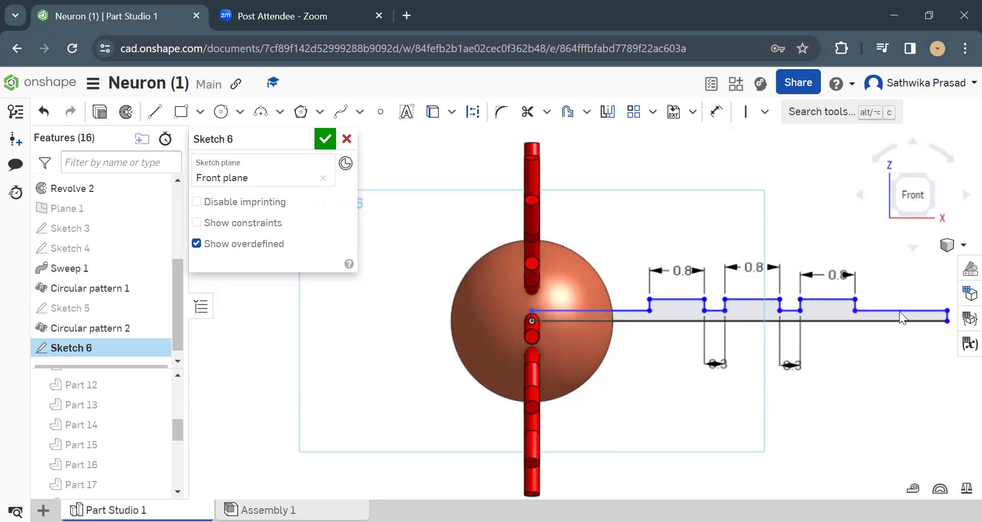
- Replace the long line after the third raised section with a fourth raised section about 0.58 in long and a short line closing to the far end
{"action": "left_click", "coordinate": [901, 310]}
{"action": "key", "text": "Delete"}
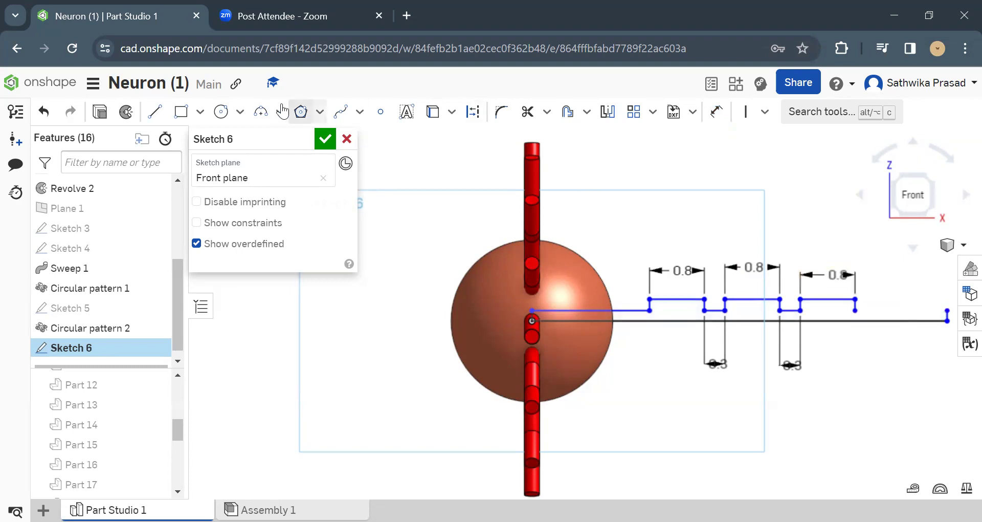
{"action": "left_click", "coordinate": [154, 111]}
{"action": "left_click", "coordinate": [855, 299]}
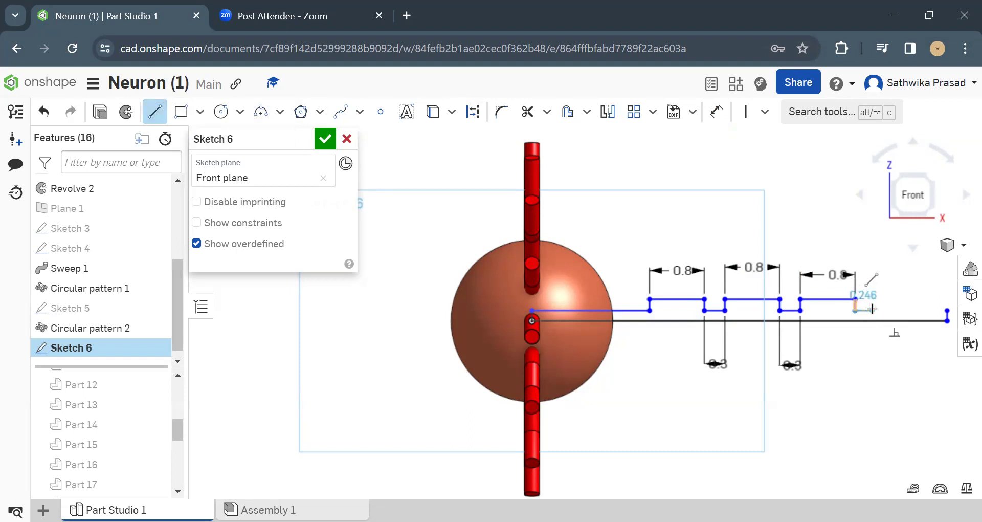
{"action": "left_click", "coordinate": [874, 309]}
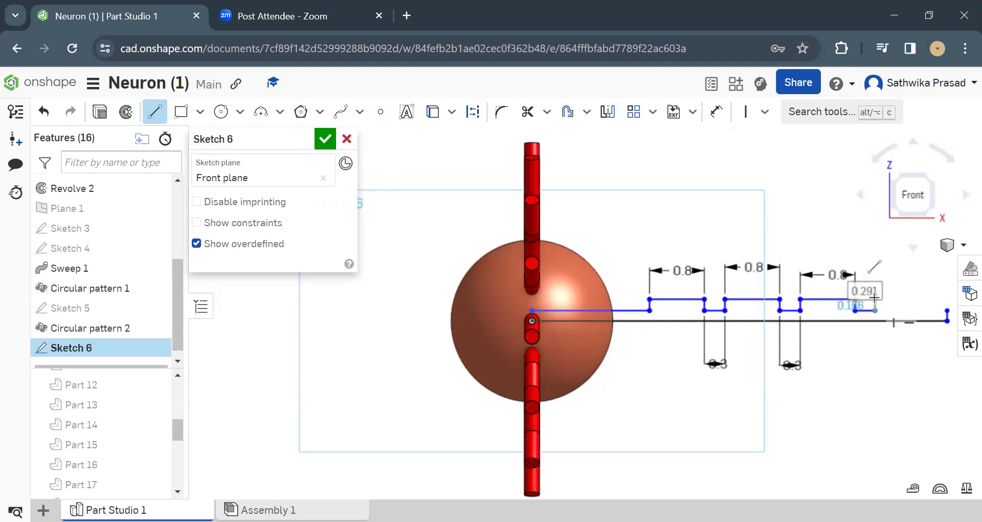
{"action": "left_click", "coordinate": [875, 299]}
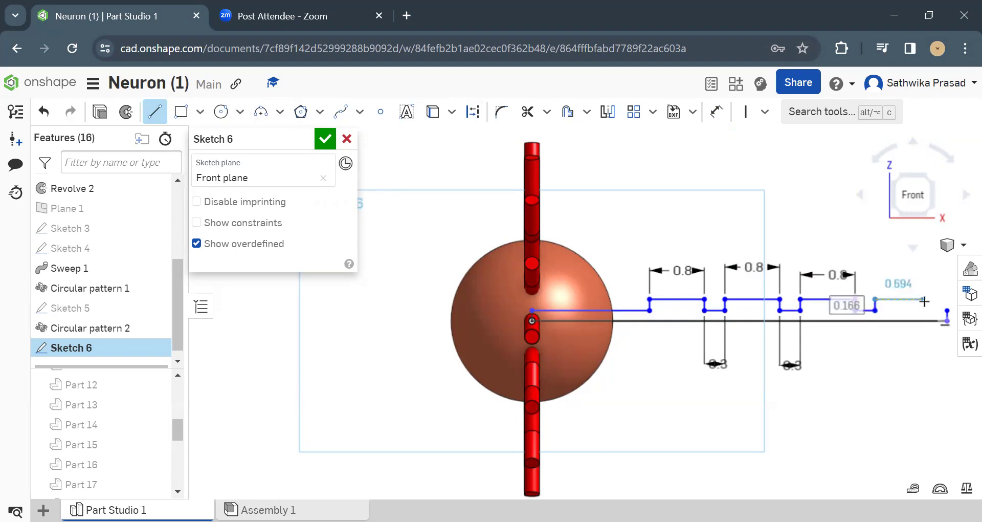
{"action": "left_click", "coordinate": [915, 299]}
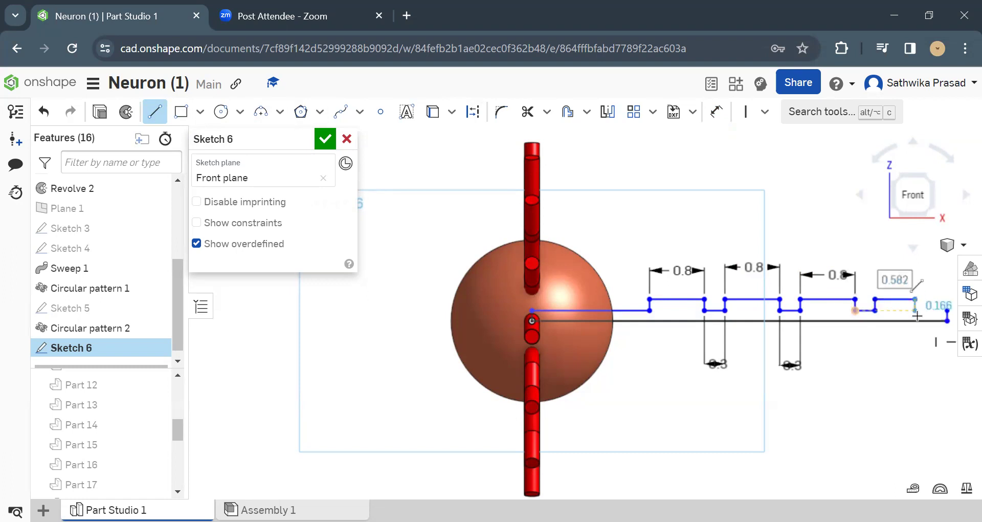
{"action": "left_click", "coordinate": [914, 309]}
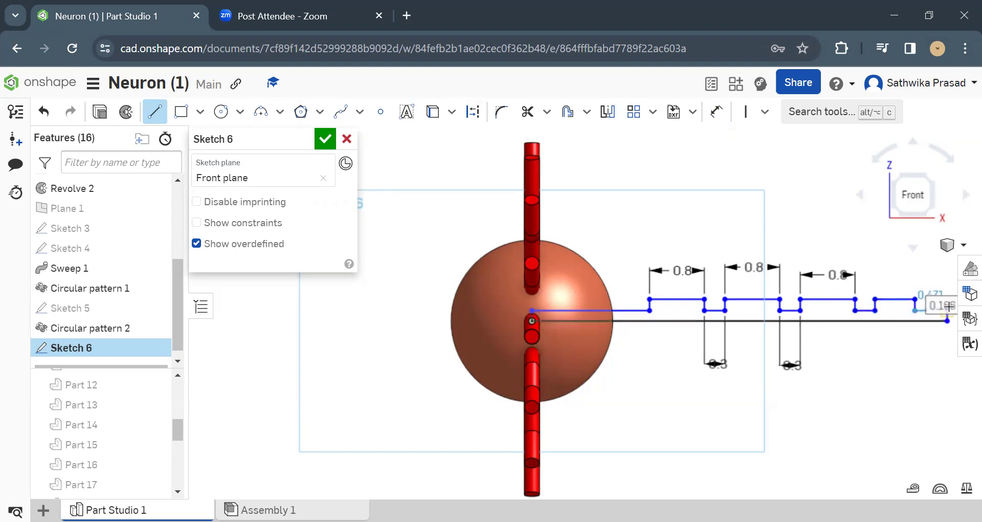
{"action": "left_click", "coordinate": [947, 310]}
{"action": "left_click", "coordinate": [948, 321]}
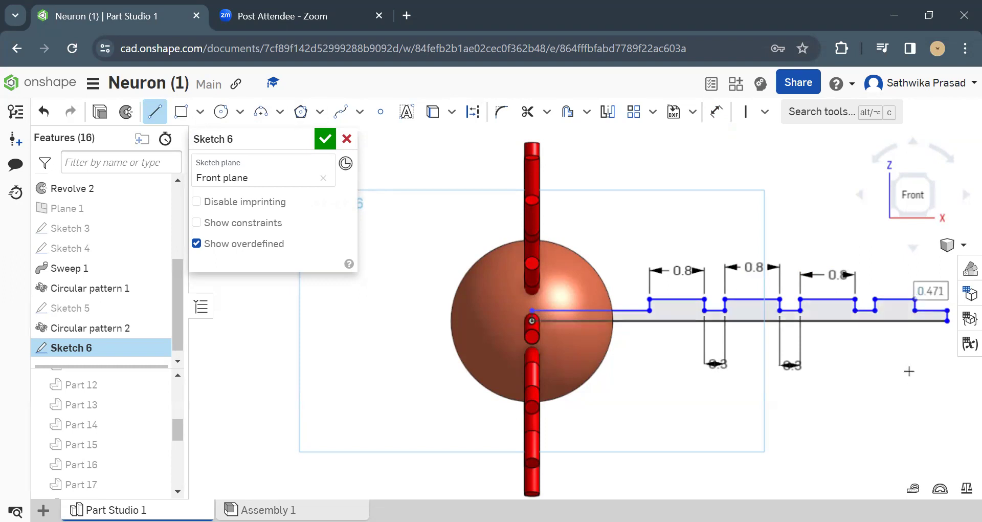
{"action": "key", "text": "Escape"}
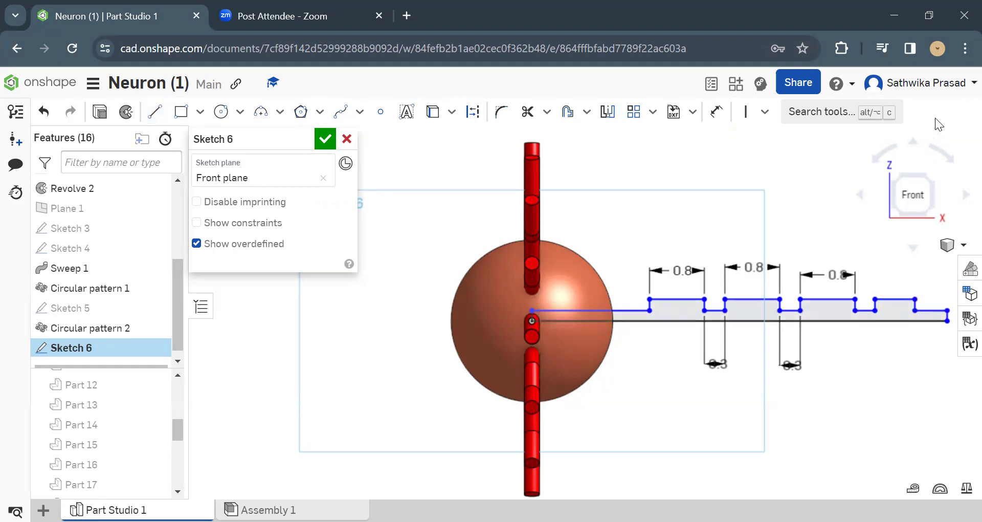
- Dimension the short line before the fourth raised section to 0.3 in and that section's top line to 0.8 in
{"action": "left_click", "coordinate": [711, 112]}
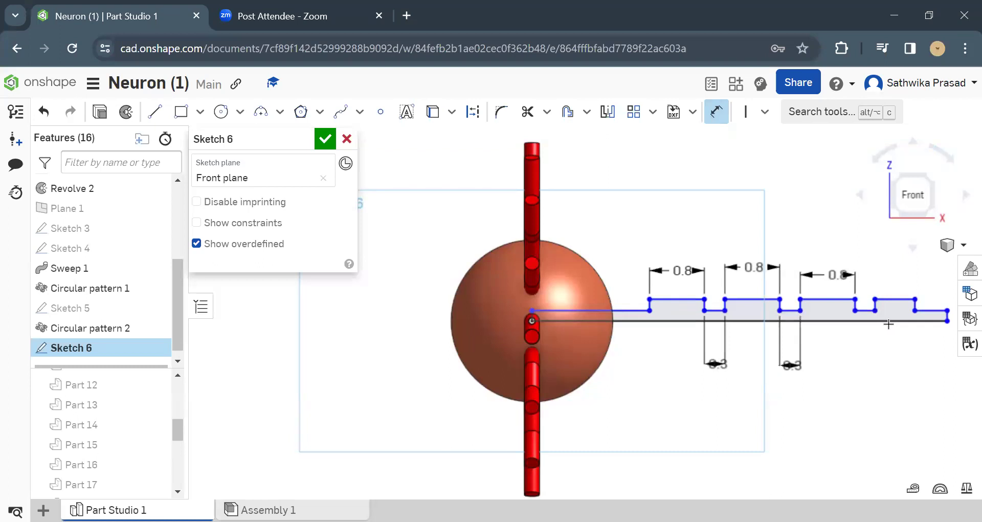
{"action": "left_click", "coordinate": [861, 310]}
{"action": "left_click", "coordinate": [865, 379]}
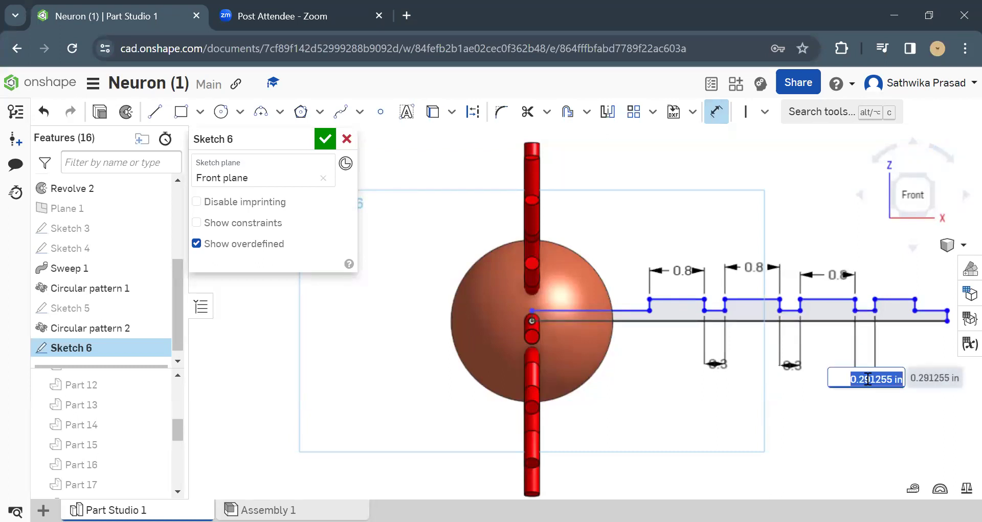
{"action": "type", "text": "0.3"}
{"action": "key", "text": "Return"}
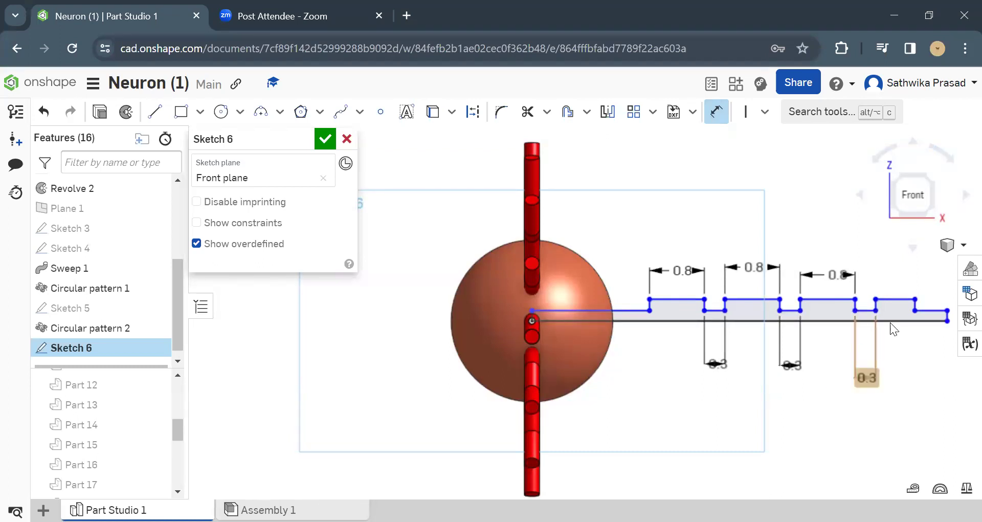
{"action": "left_click", "coordinate": [896, 300]}
{"action": "left_click", "coordinate": [896, 259]}
{"action": "type", "text": "0.8"}
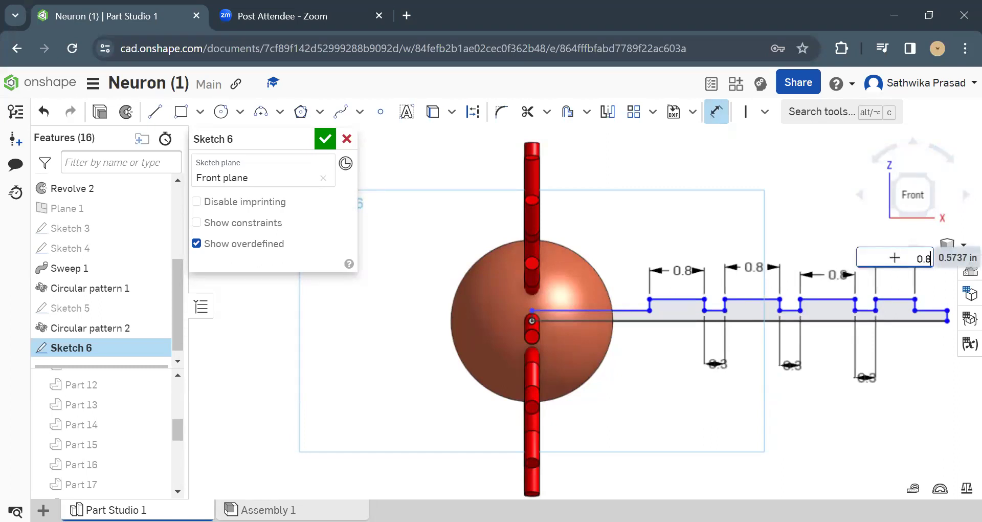
{"action": "key", "text": "Return"}
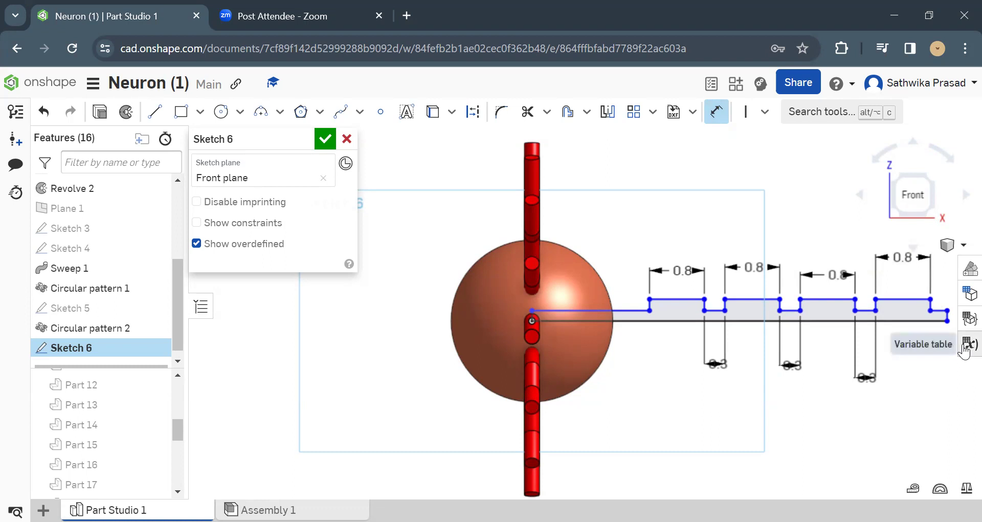
- Dimension the short line at the profile's far end to 0.3 in and finish the sketch
{"action": "left_click", "coordinate": [941, 310]}
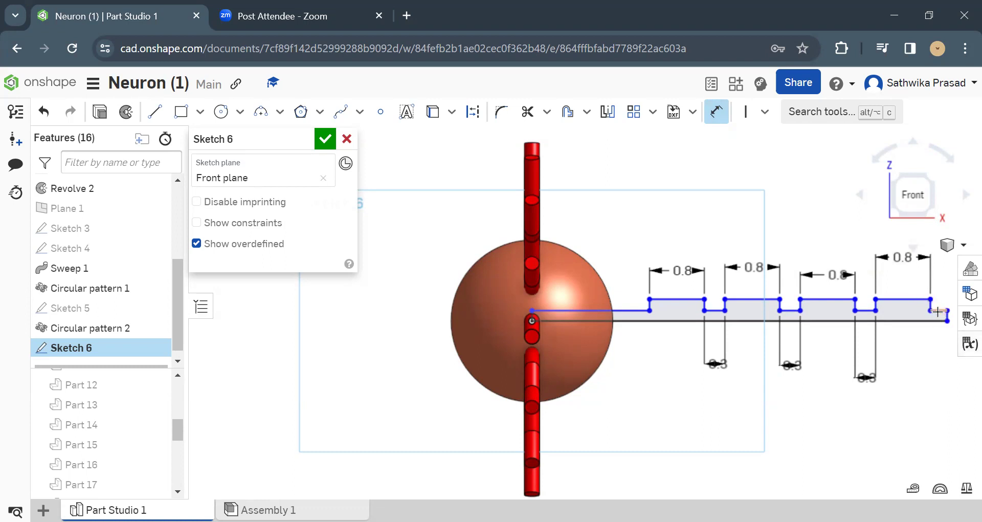
{"action": "left_click", "coordinate": [941, 351]}
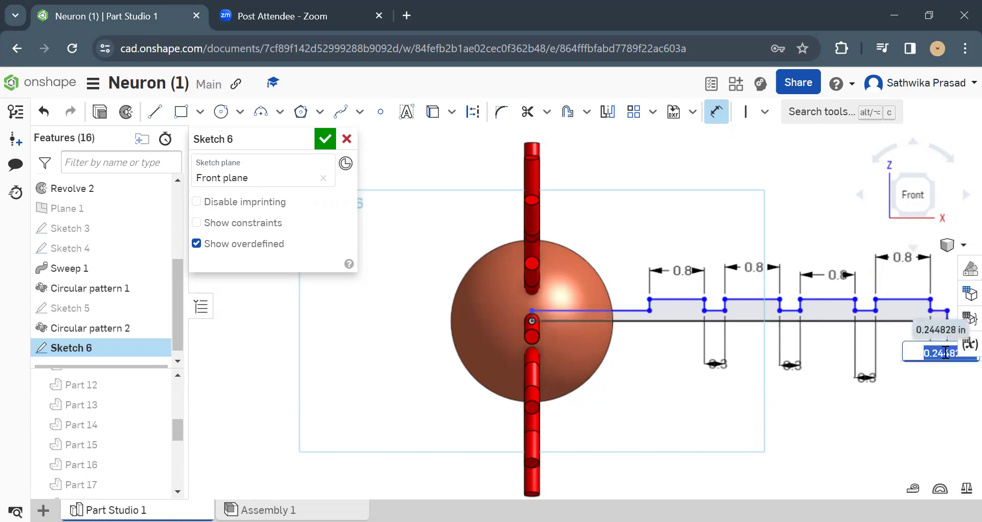
{"action": "key", "text": "Escape"}
{"action": "scroll", "coordinate": [941, 351], "scroll_direction": "down", "scroll_amount": 2}
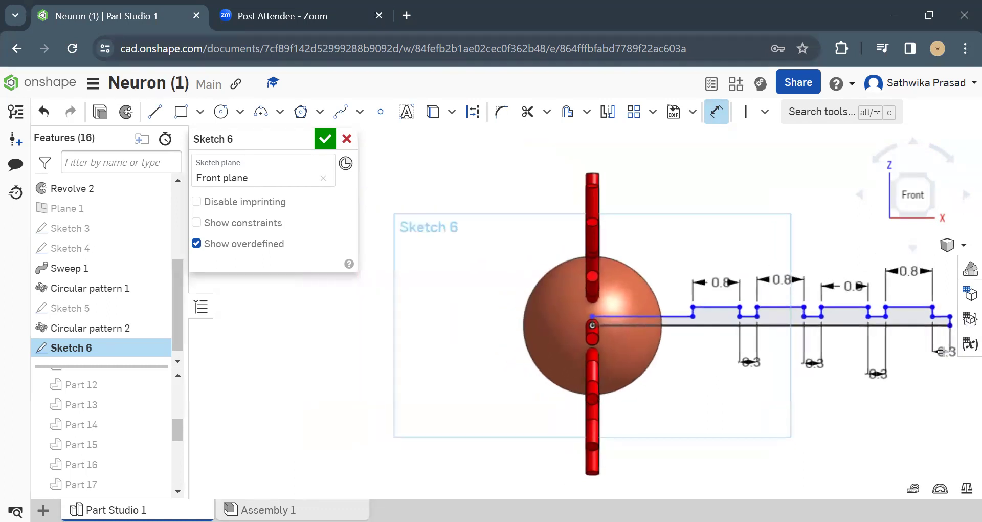
{"action": "left_click", "coordinate": [326, 138]}
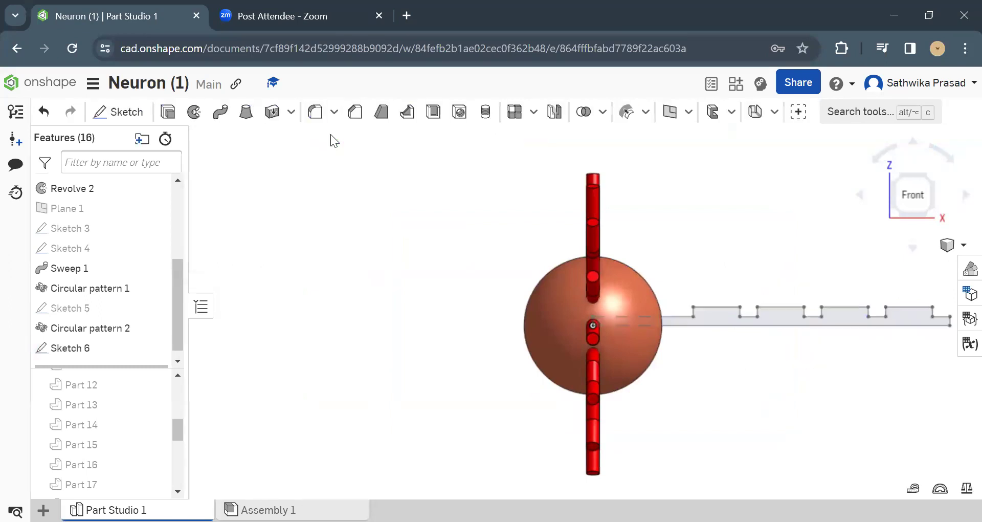
- Set up a full solid revolve of the stepped profile about its long horizontal base line
{"action": "left_click", "coordinate": [725, 313]}
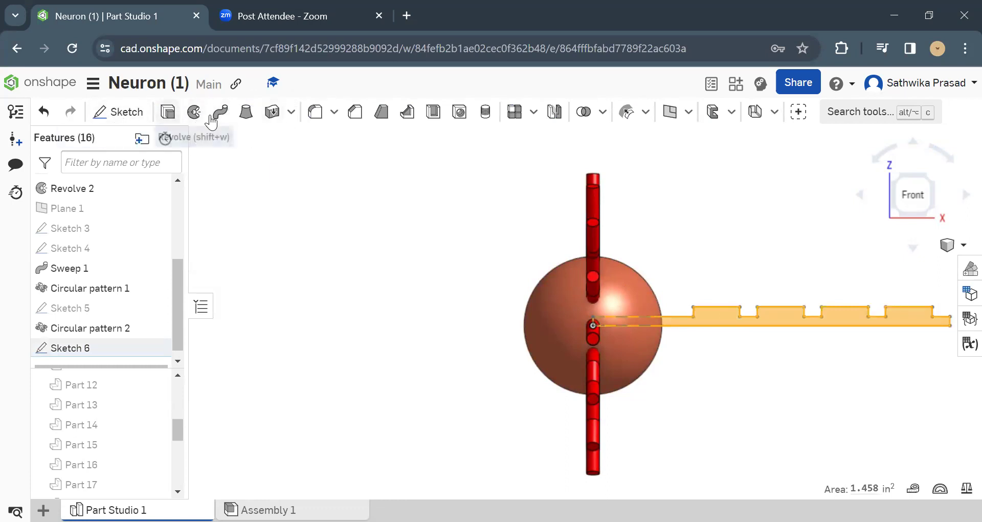
{"action": "left_click", "coordinate": [192, 120]}
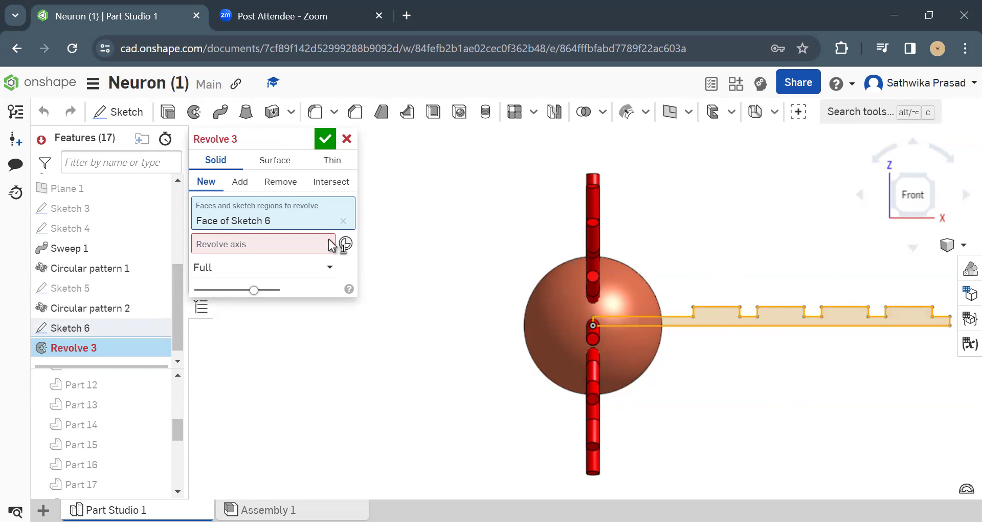
{"action": "left_click", "coordinate": [274, 243]}
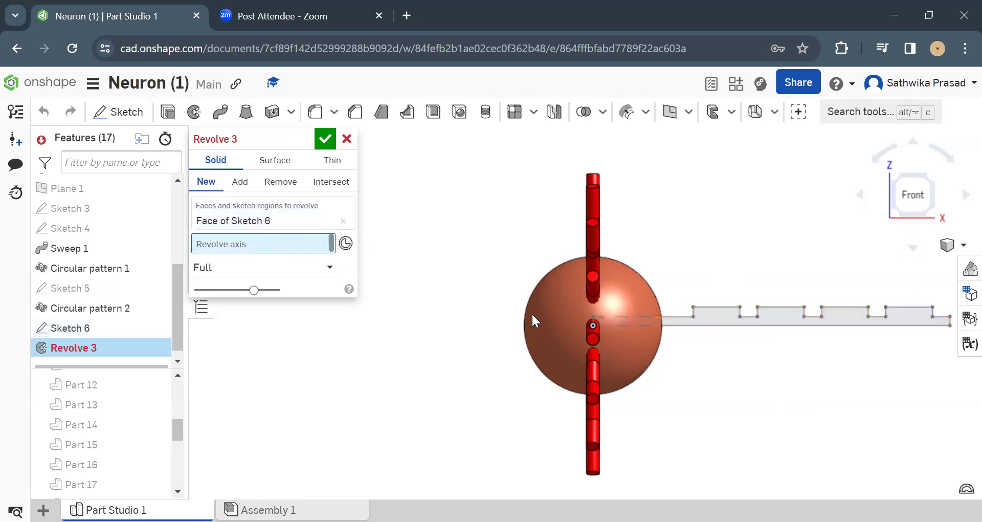
{"action": "left_click", "coordinate": [647, 324]}
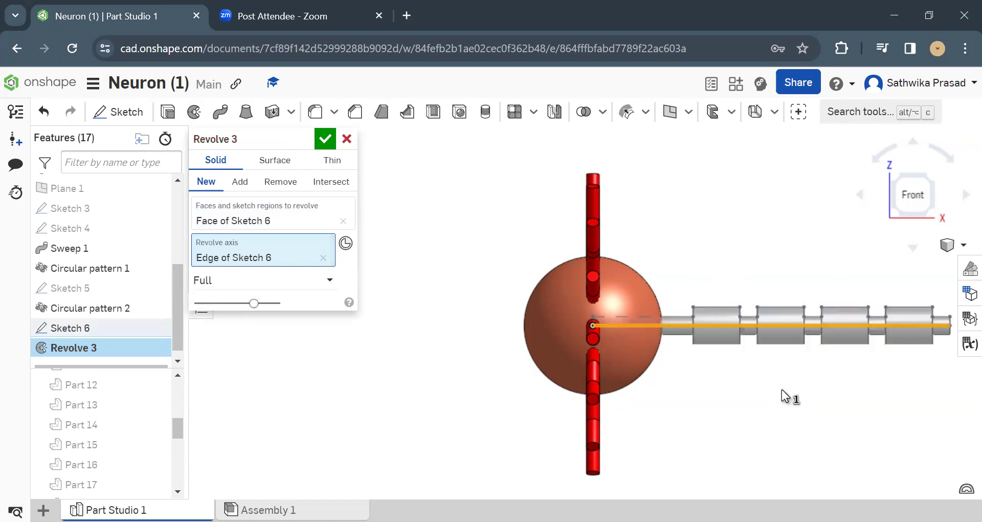
- Set the revolve to Add with the Cytoplasm sphere as the merge scope, and complete it
{"action": "left_click", "coordinate": [245, 189]}
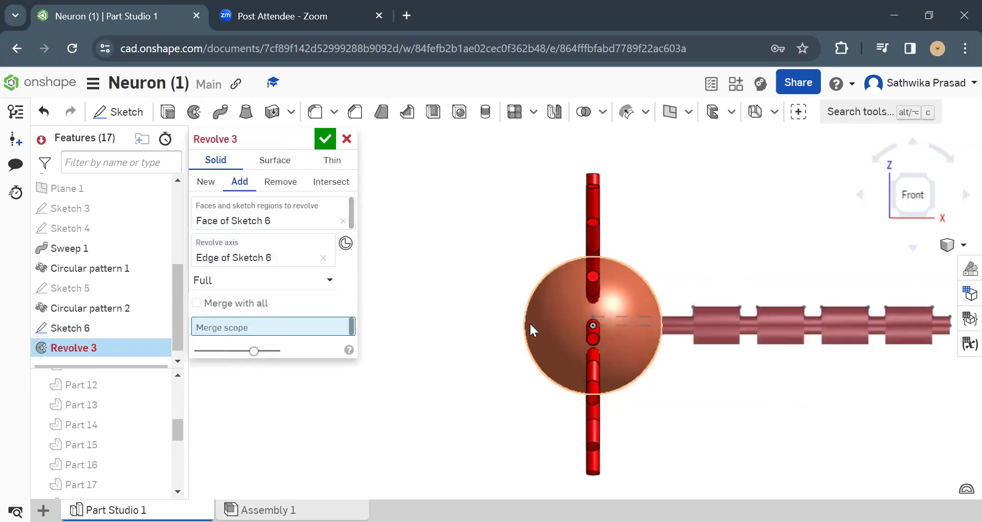
{"action": "left_click", "coordinate": [558, 319]}
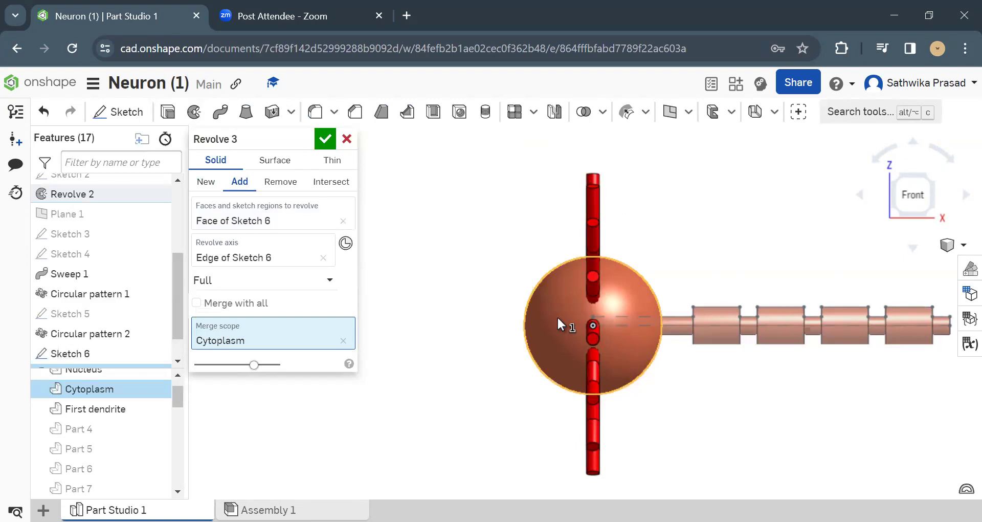
{"action": "left_click", "coordinate": [207, 181]}
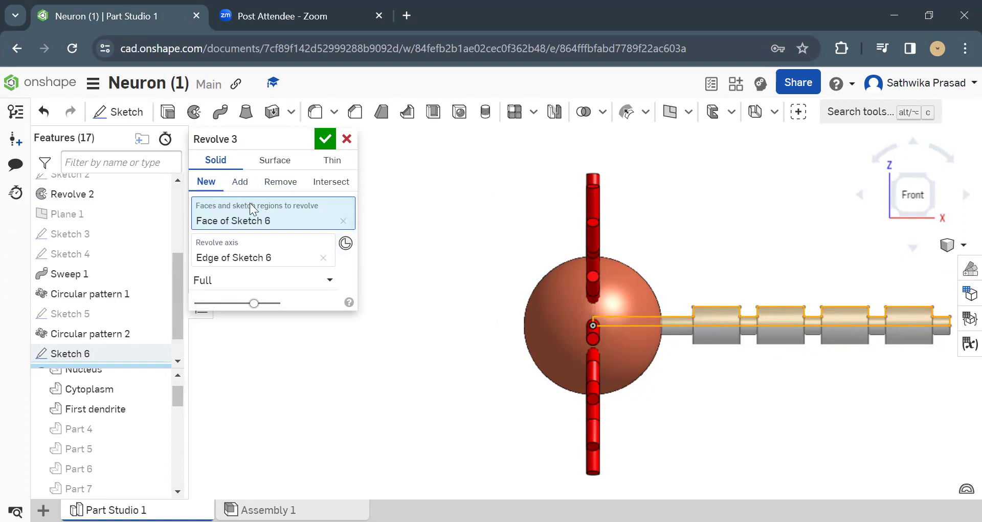
{"action": "left_click", "coordinate": [240, 183]}
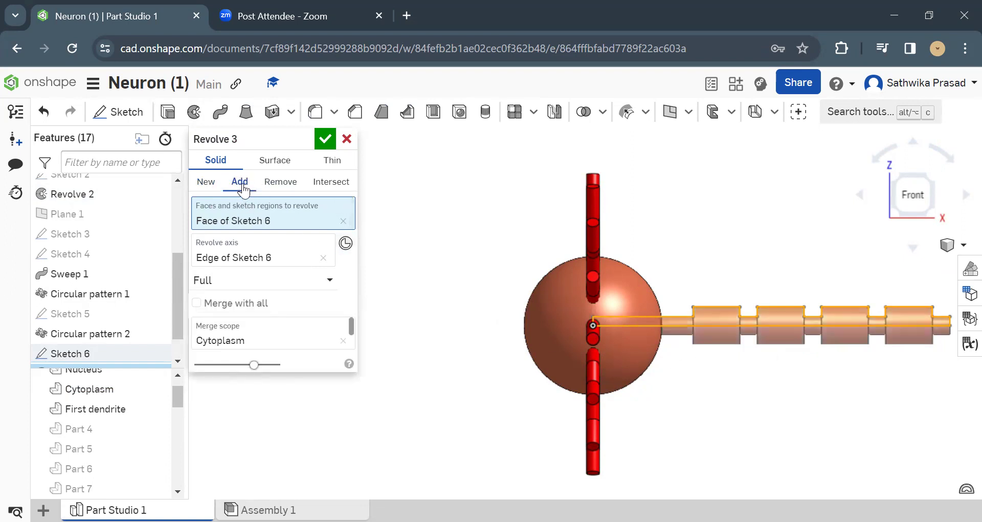
{"action": "left_click", "coordinate": [342, 340]}
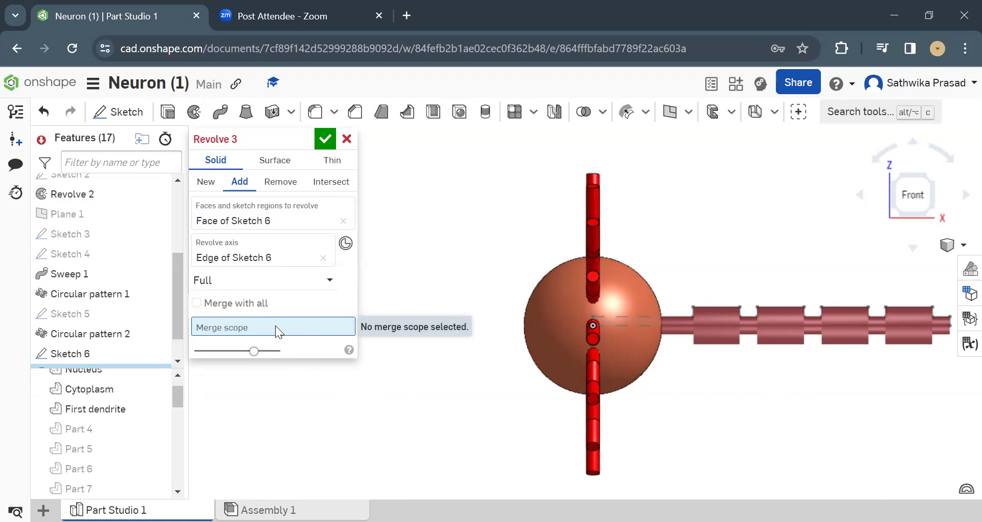
{"action": "left_click", "coordinate": [626, 355]}
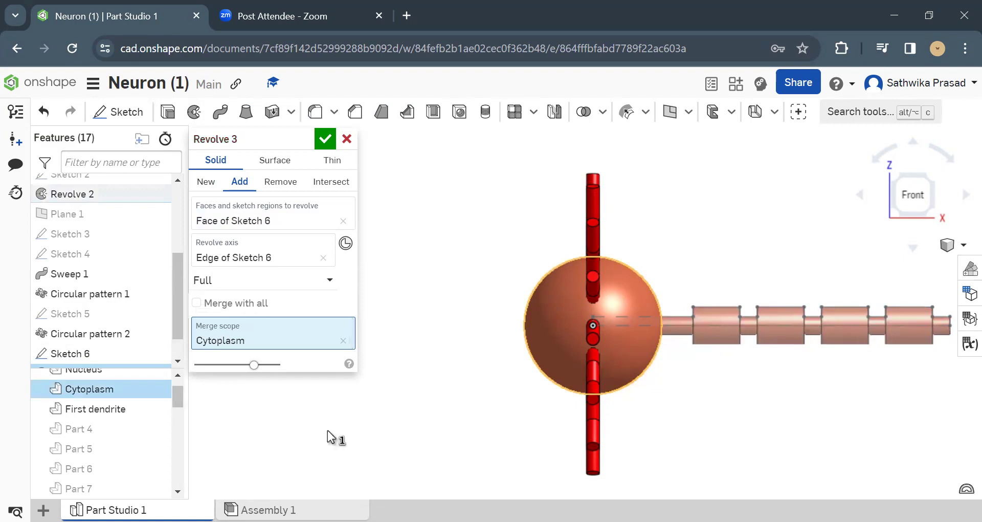
{"action": "left_click", "coordinate": [324, 137]}
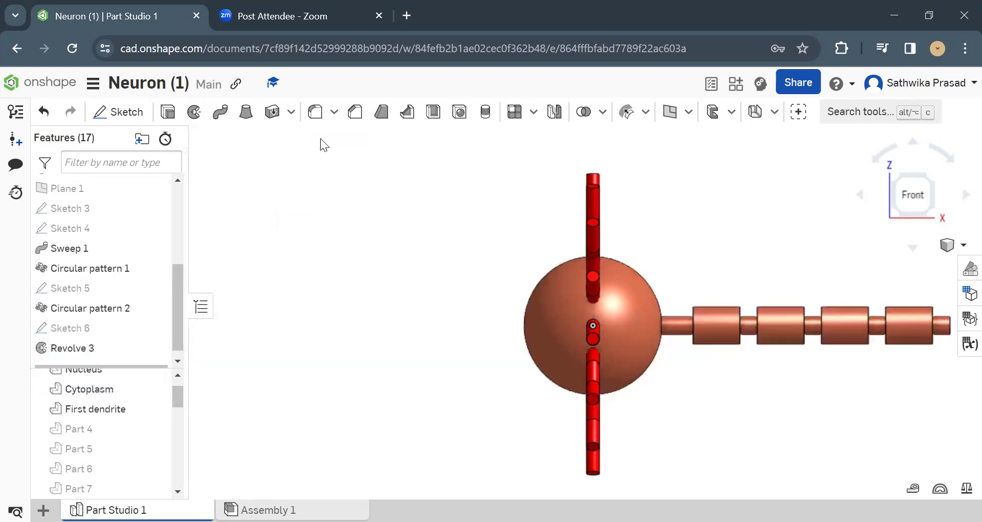
- Show the hidden dendrite parts Part 4 through Part 8 again
{"action": "scroll", "coordinate": [532, 333], "scroll_direction": "down", "scroll_amount": 3}
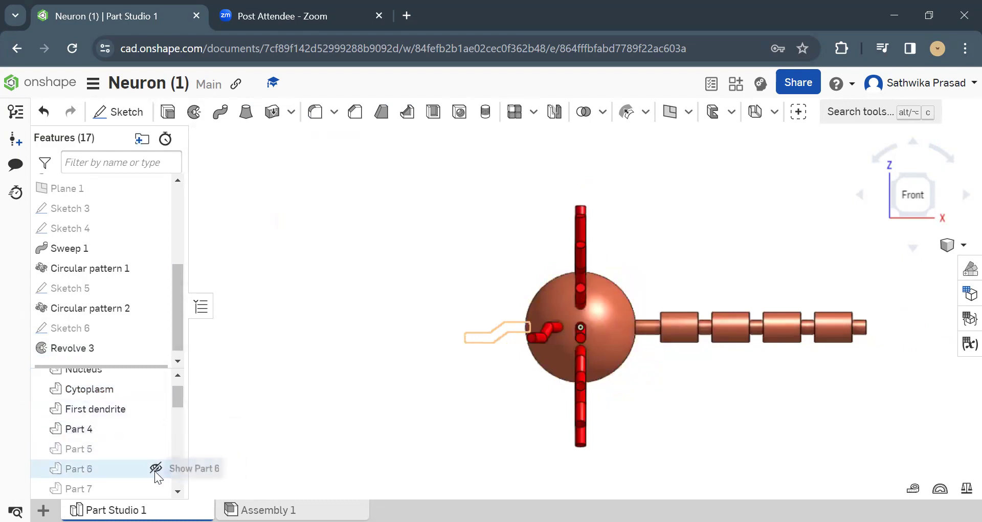
{"action": "scroll", "coordinate": [154, 488], "scroll_direction": "down", "scroll_amount": 1}
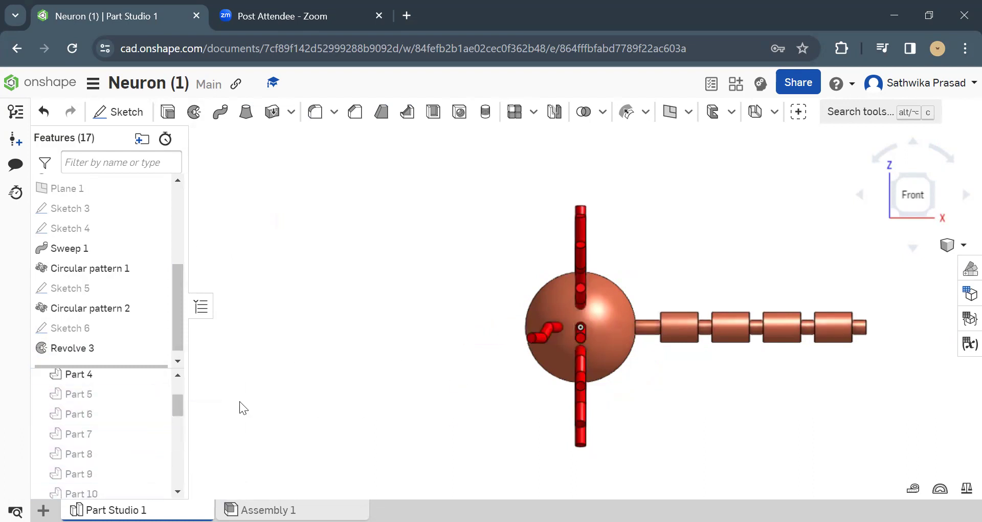
{"action": "left_click", "coordinate": [156, 393]}
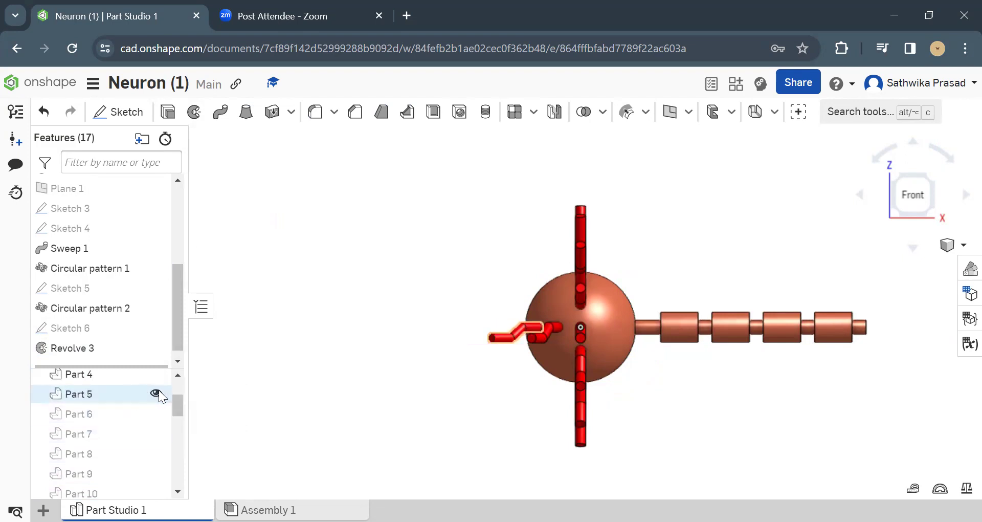
{"action": "left_click", "coordinate": [156, 413]}
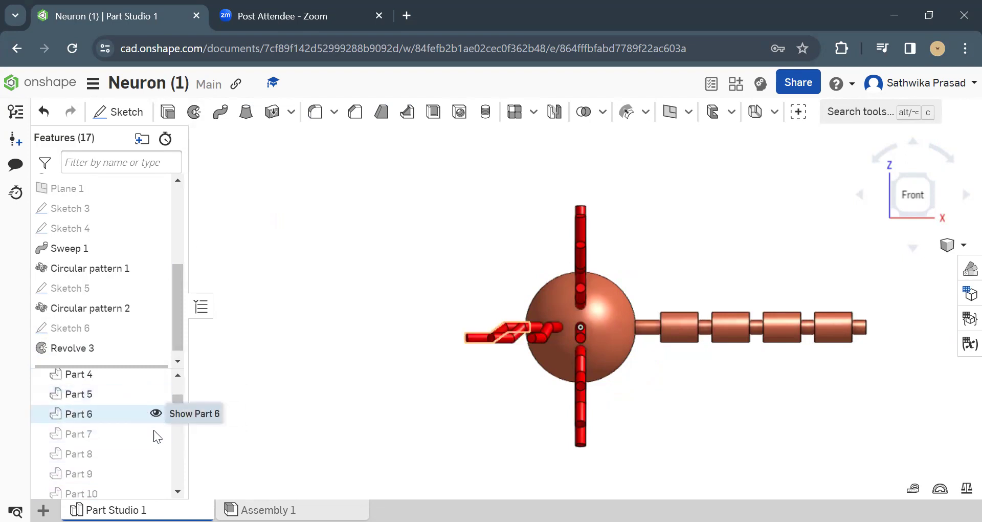
{"action": "left_click", "coordinate": [156, 435]}
{"action": "left_click", "coordinate": [156, 454]}
{"action": "left_click", "coordinate": [157, 472]}
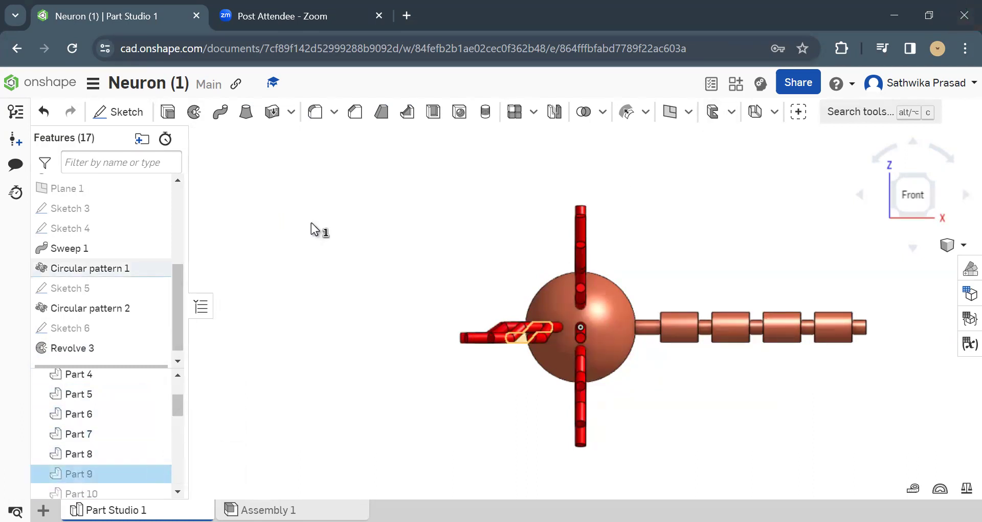
- Show the hidden dendrite parts Part 9 through Part 12 again
{"action": "scroll", "coordinate": [117, 390], "scroll_direction": "down", "scroll_amount": 2}
{"action": "scroll", "coordinate": [127, 391], "scroll_direction": "up", "scroll_amount": 2}
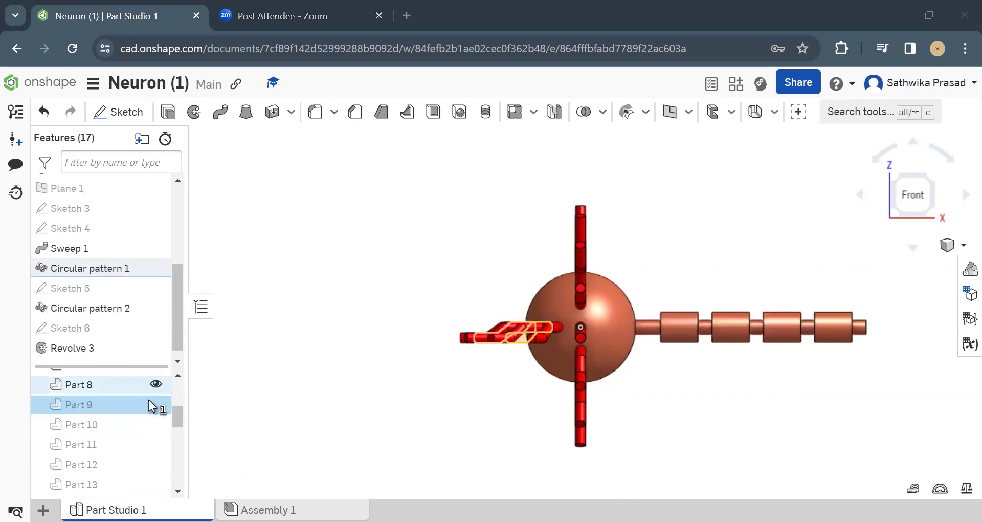
{"action": "left_click", "coordinate": [155, 404]}
{"action": "left_click", "coordinate": [156, 424]}
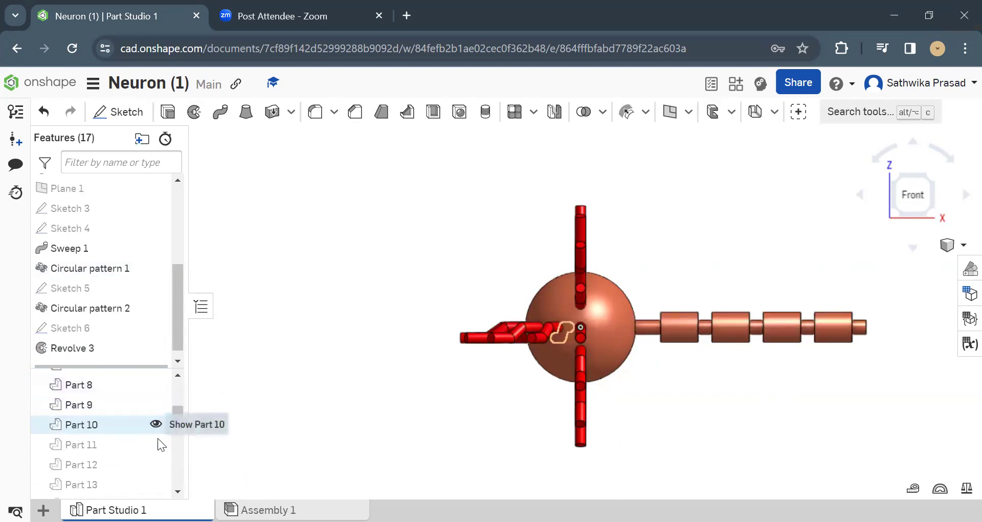
{"action": "left_click", "coordinate": [156, 444]}
{"action": "left_click", "coordinate": [155, 461]}
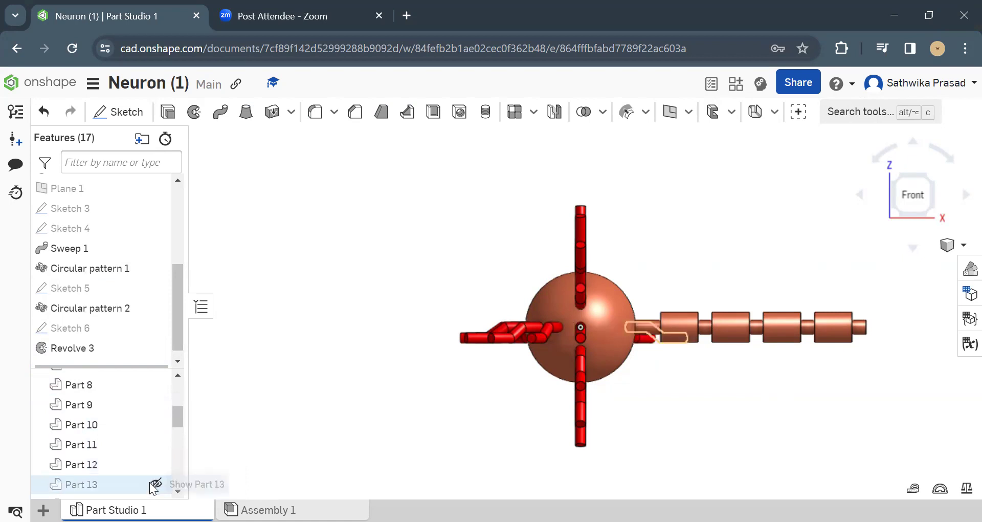
- Show the remaining hidden dendrite parts, Part 13 through Part 17
{"action": "scroll", "coordinate": [154, 484], "scroll_direction": "down", "scroll_amount": 3}
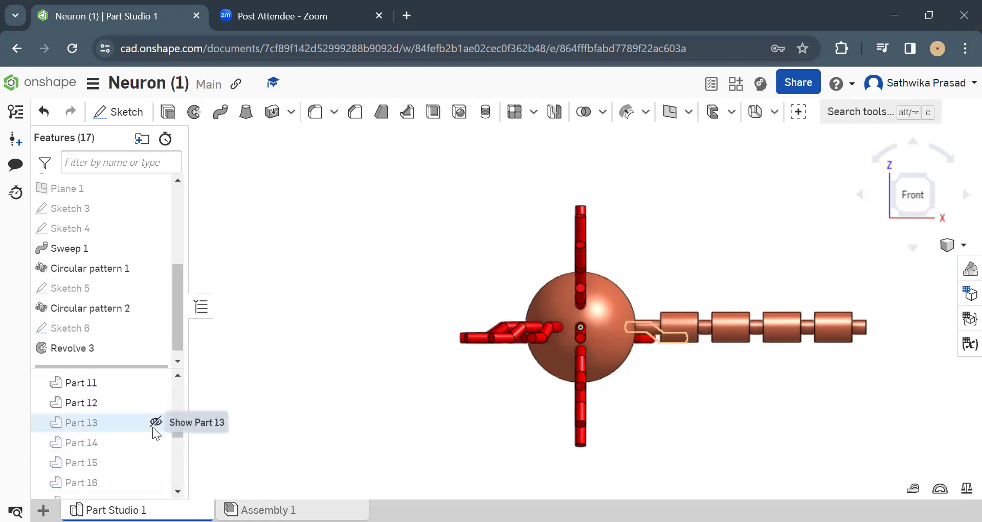
{"action": "left_click", "coordinate": [156, 423]}
{"action": "left_click", "coordinate": [155, 442]}
{"action": "left_click", "coordinate": [156, 463]}
{"action": "left_click", "coordinate": [155, 482]}
{"action": "scroll", "coordinate": [154, 482], "scroll_direction": "down", "scroll_amount": 1}
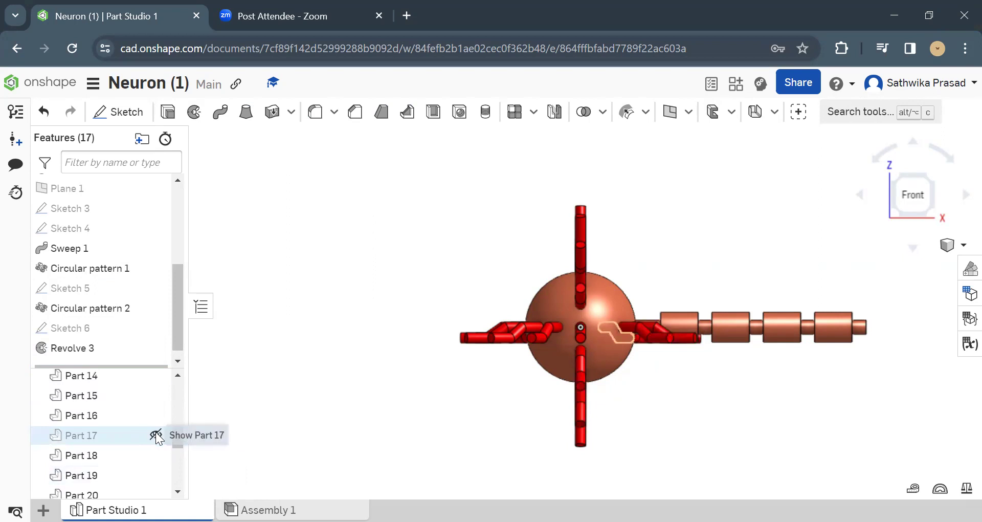
{"action": "left_click", "coordinate": [154, 434]}
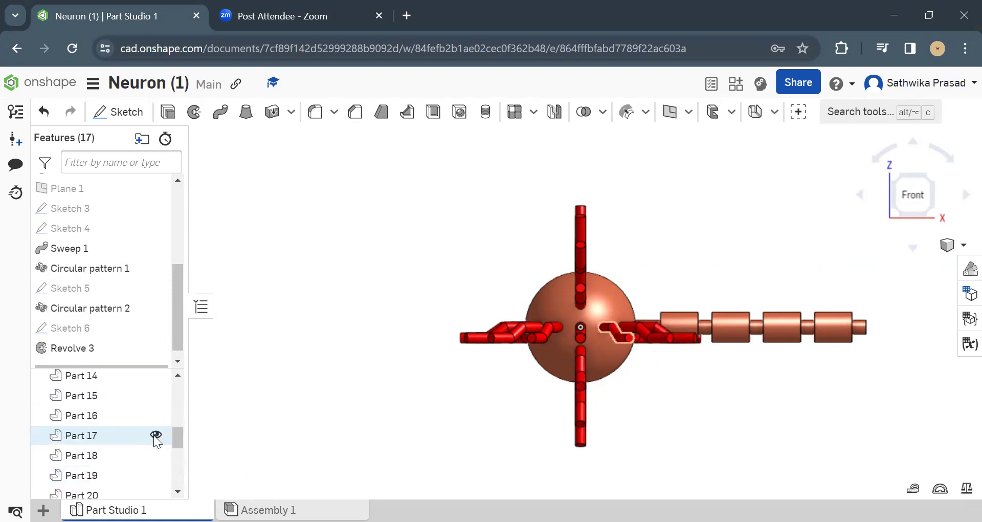
- Hide Part 14, Part 15 and Part 16, the dendrites that overlap the start of the axon
{"action": "scroll", "coordinate": [135, 456], "scroll_direction": "down", "scroll_amount": 4}
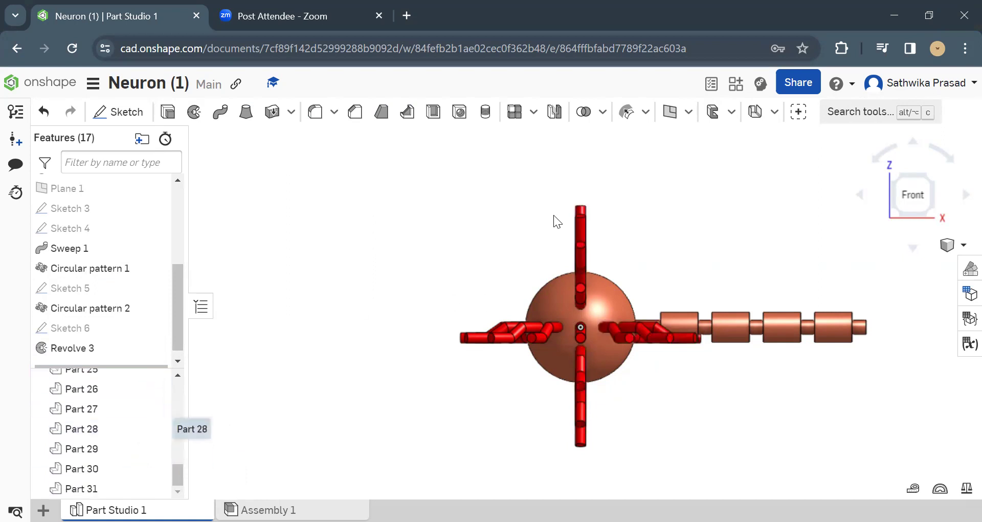
{"action": "scroll", "coordinate": [657, 330], "scroll_direction": "up", "scroll_amount": 5}
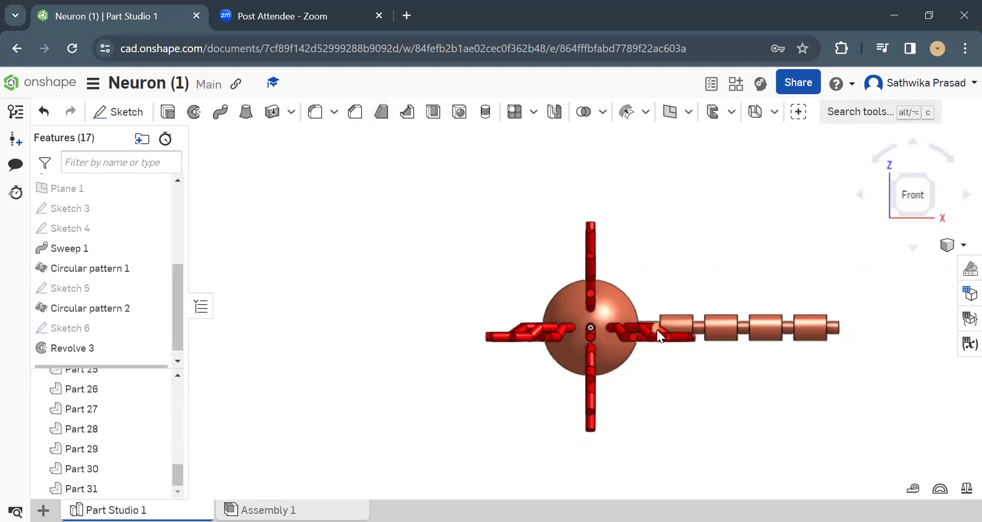
{"action": "scroll", "coordinate": [655, 327], "scroll_direction": "up", "scroll_amount": 2}
{"action": "scroll", "coordinate": [656, 327], "scroll_direction": "down", "scroll_amount": 3}
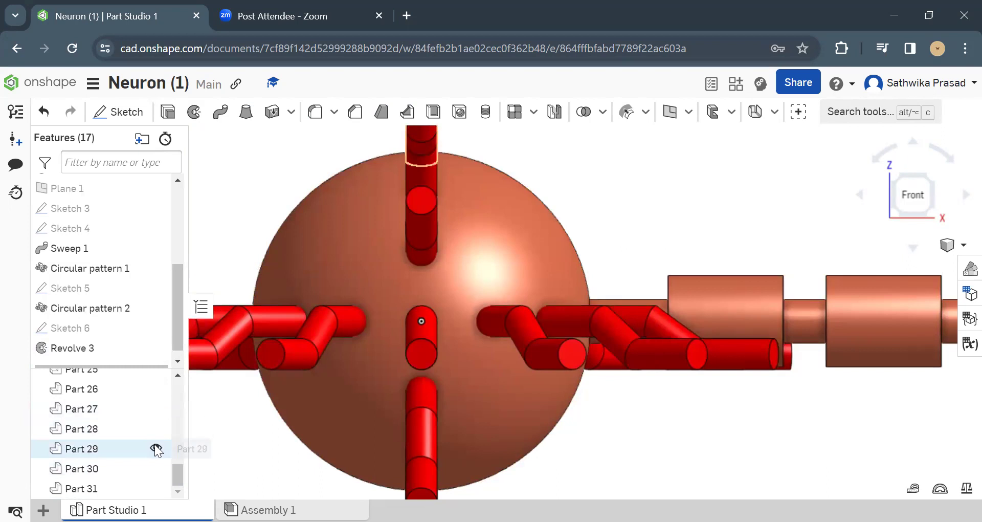
{"action": "scroll", "coordinate": [151, 413], "scroll_direction": "up", "scroll_amount": 3}
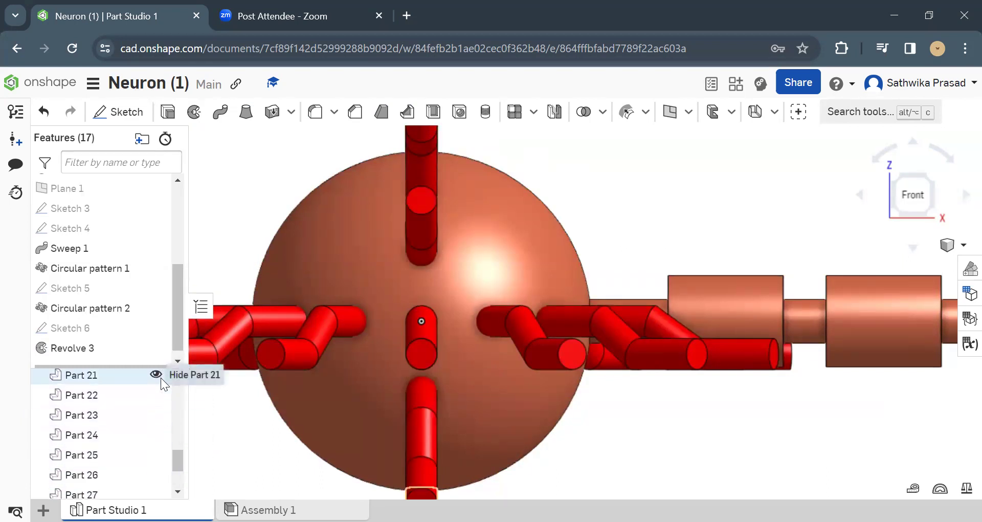
{"action": "scroll", "coordinate": [161, 379], "scroll_direction": "up", "scroll_amount": 2}
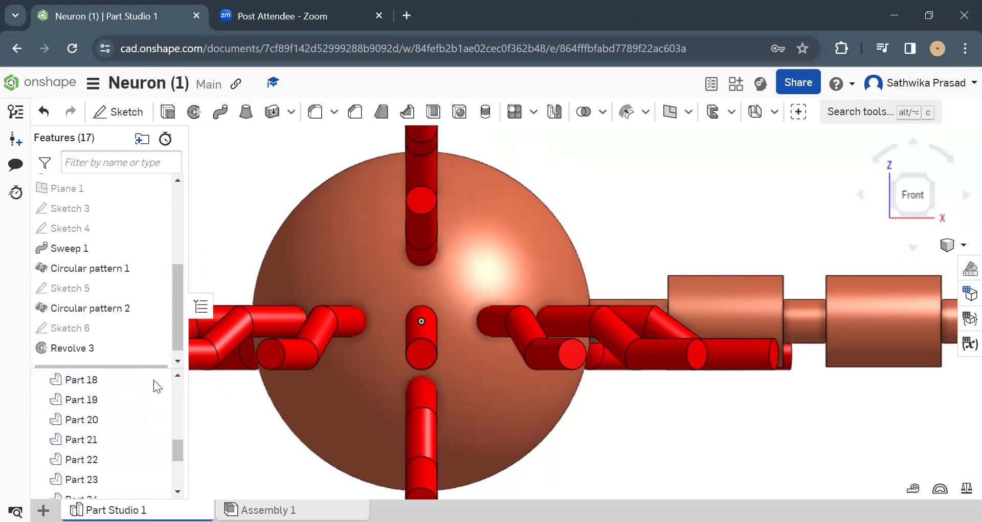
{"action": "scroll", "coordinate": [153, 386], "scroll_direction": "up", "scroll_amount": 4}
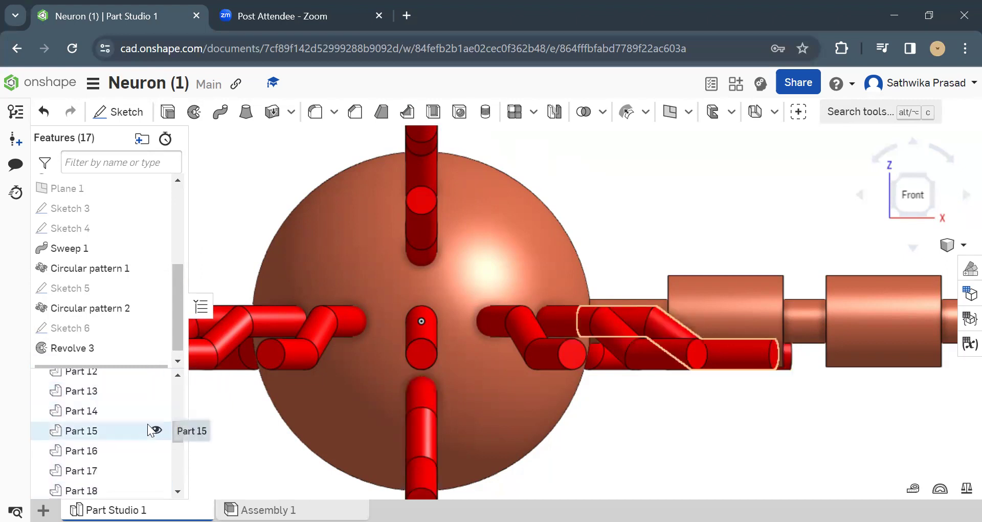
{"action": "left_click", "coordinate": [156, 410]}
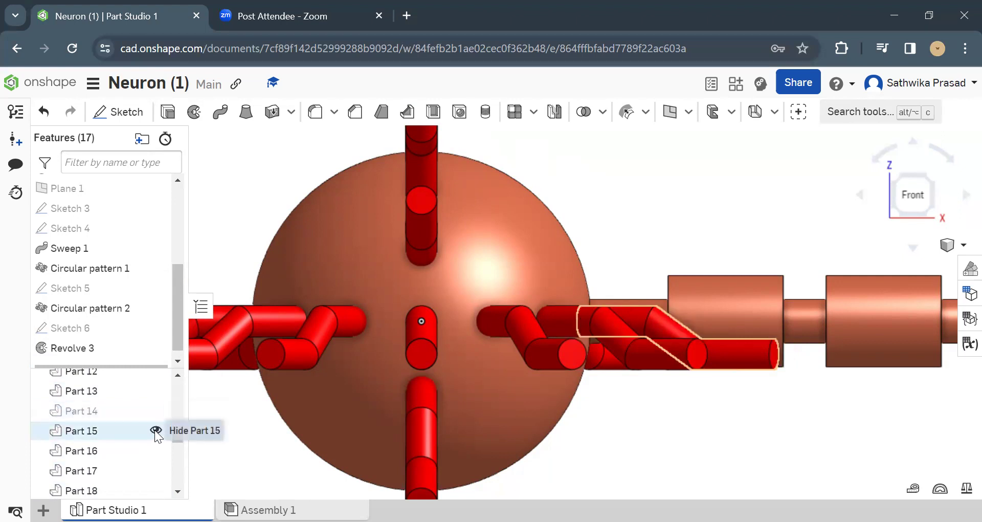
{"action": "left_click", "coordinate": [154, 429]}
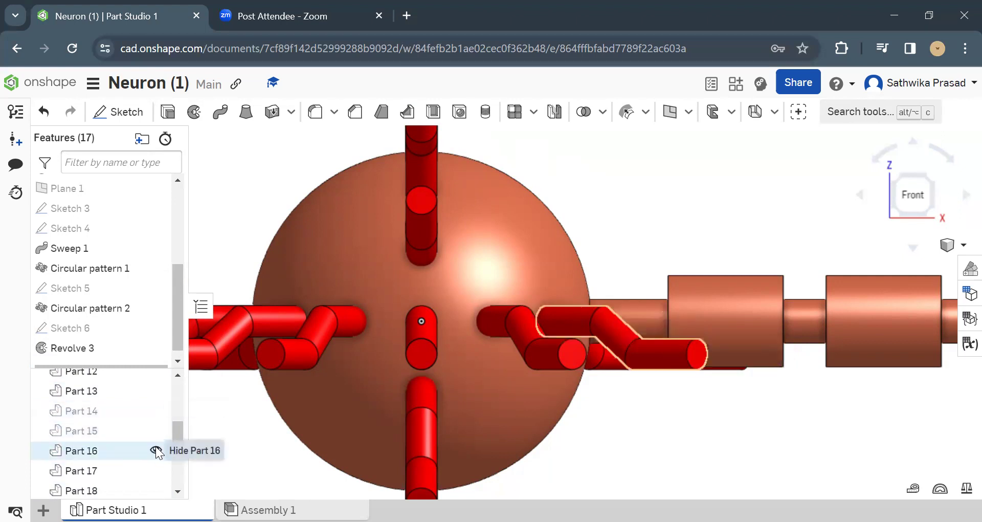
{"action": "left_click", "coordinate": [155, 450]}
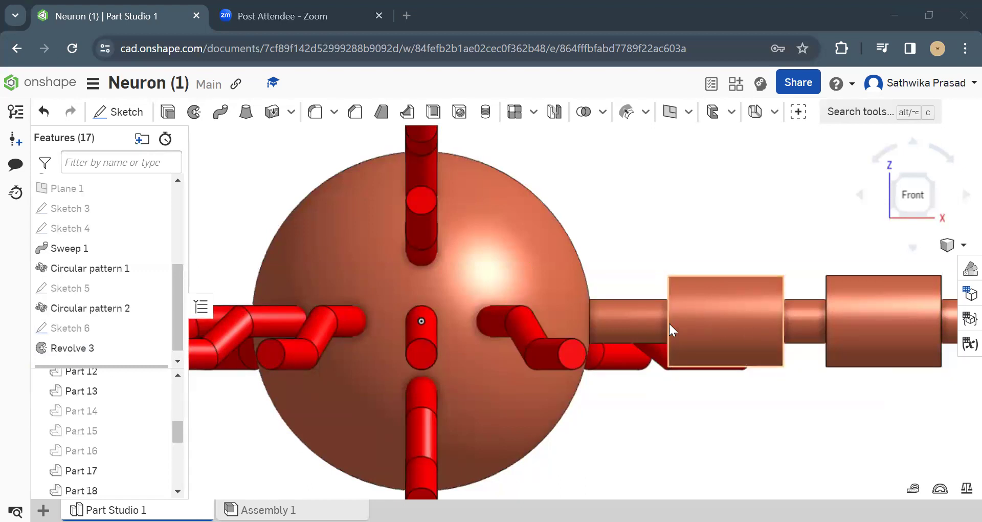
{"action": "left_click", "coordinate": [705, 324]}
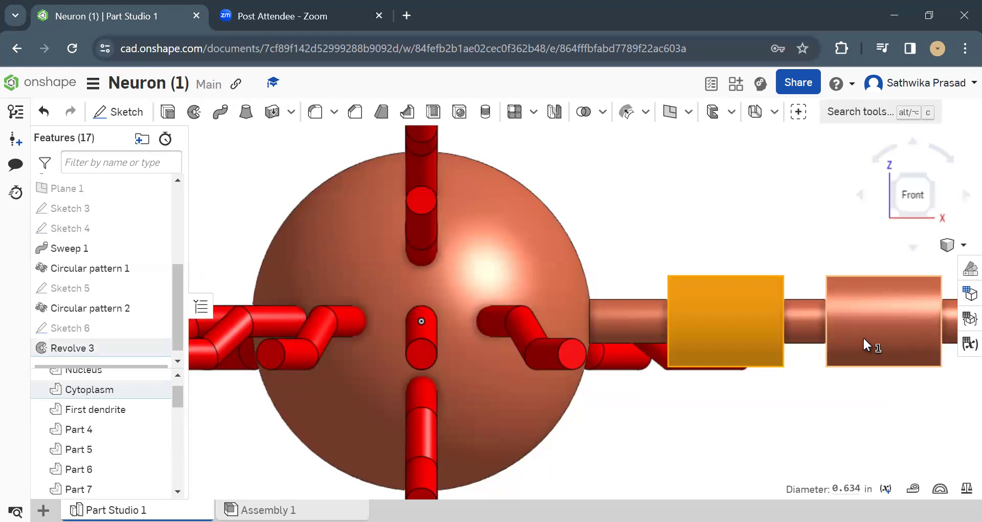
{"action": "right_click", "coordinate": [864, 336]}
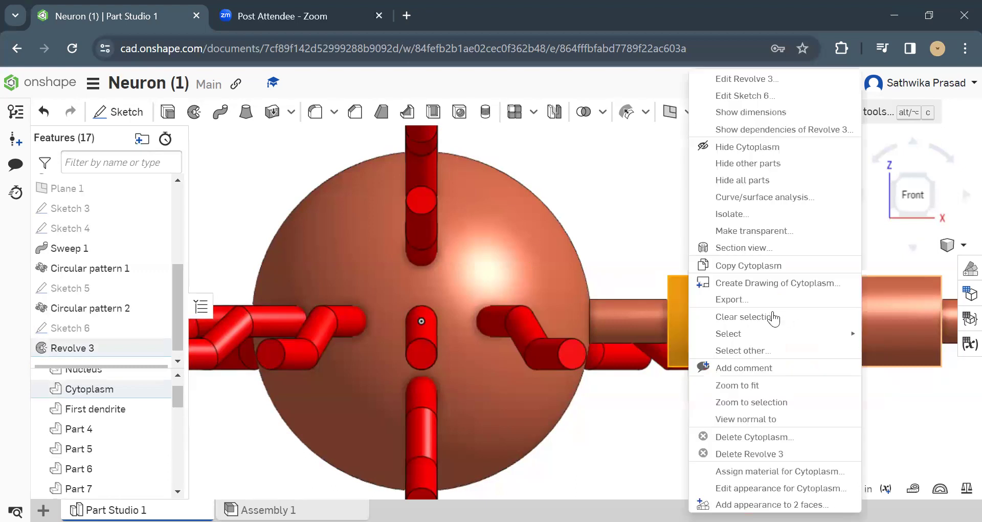
{"action": "left_click", "coordinate": [643, 223]}
{"action": "left_click", "coordinate": [712, 434]}
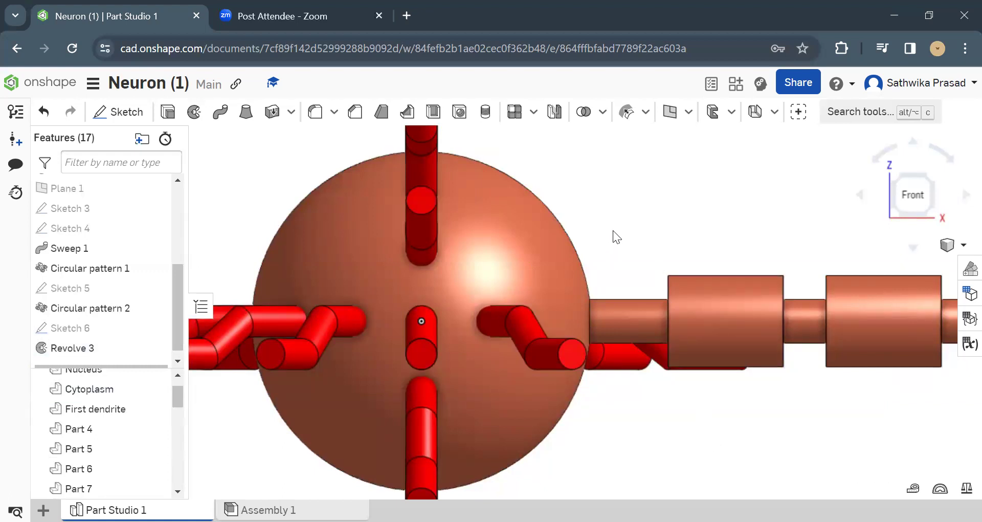
- Start an edge fillet and select both outer end edges of the axon's first and second raised sections
{"action": "left_click", "coordinate": [315, 120]}
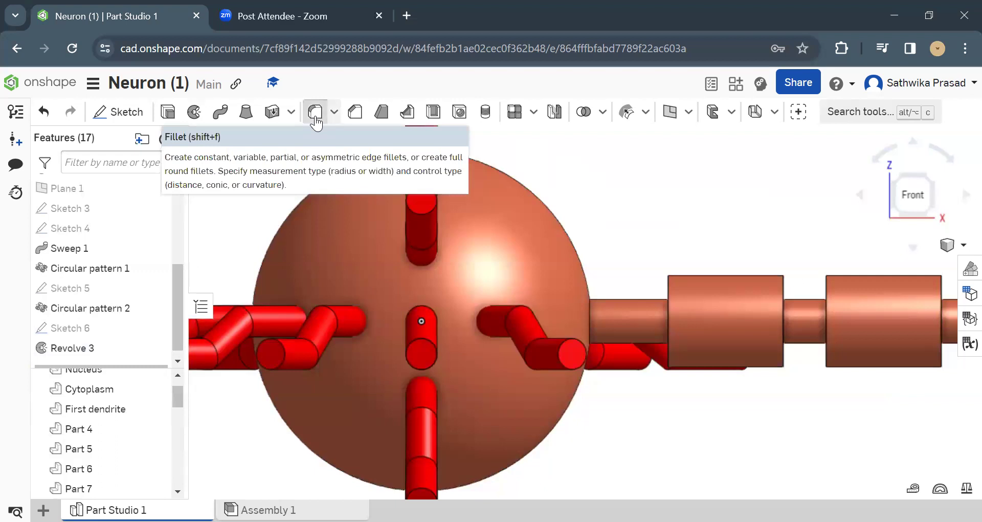
{"action": "left_click", "coordinate": [783, 281]}
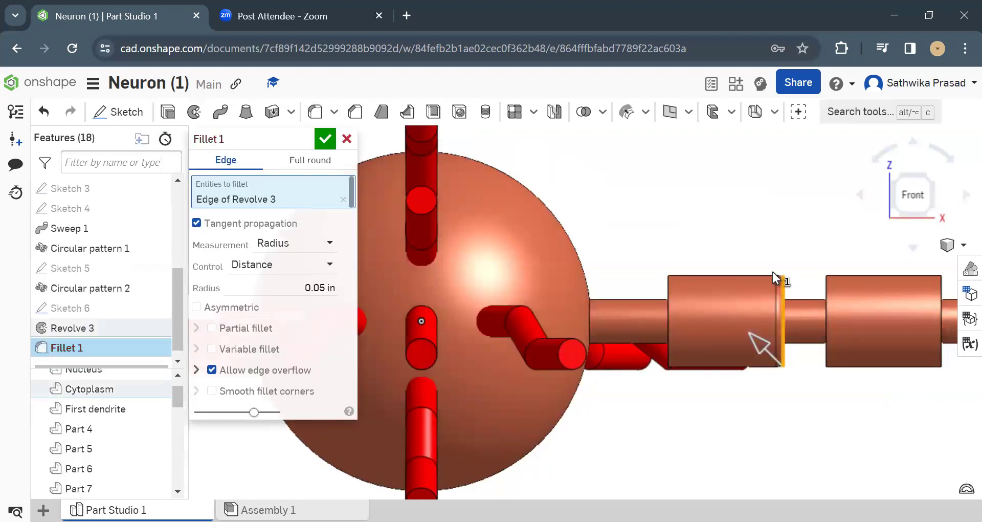
{"action": "left_click", "coordinate": [670, 311]}
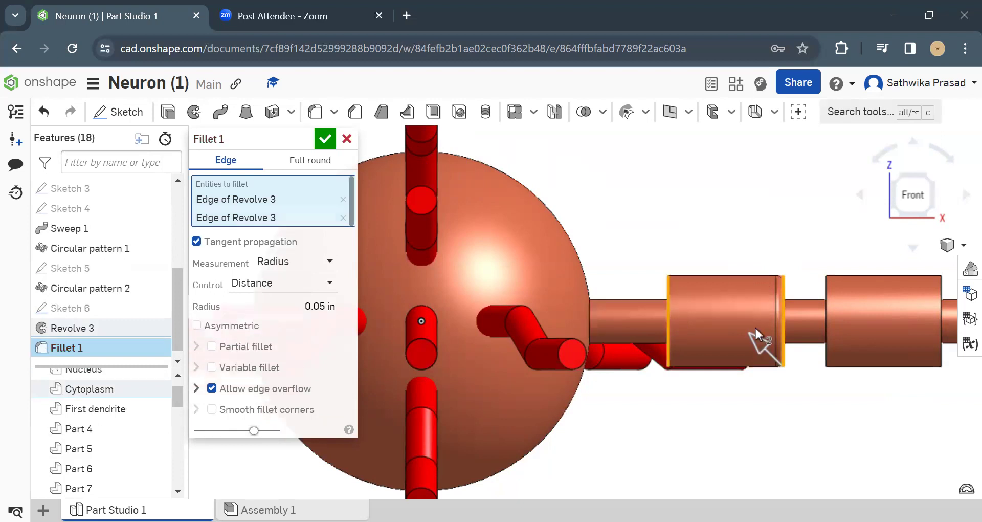
{"action": "left_click", "coordinate": [829, 353]}
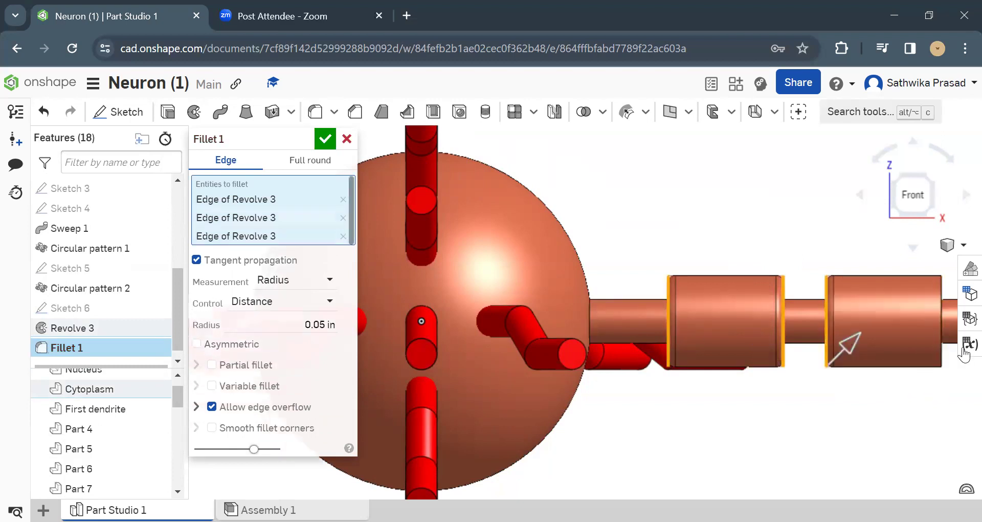
{"action": "left_click", "coordinate": [941, 351]}
- Add both outer end edges of the axon's third and fourth raised sections to the fillet
{"action": "scroll", "coordinate": [941, 353], "scroll_direction": "down", "scroll_amount": 5}
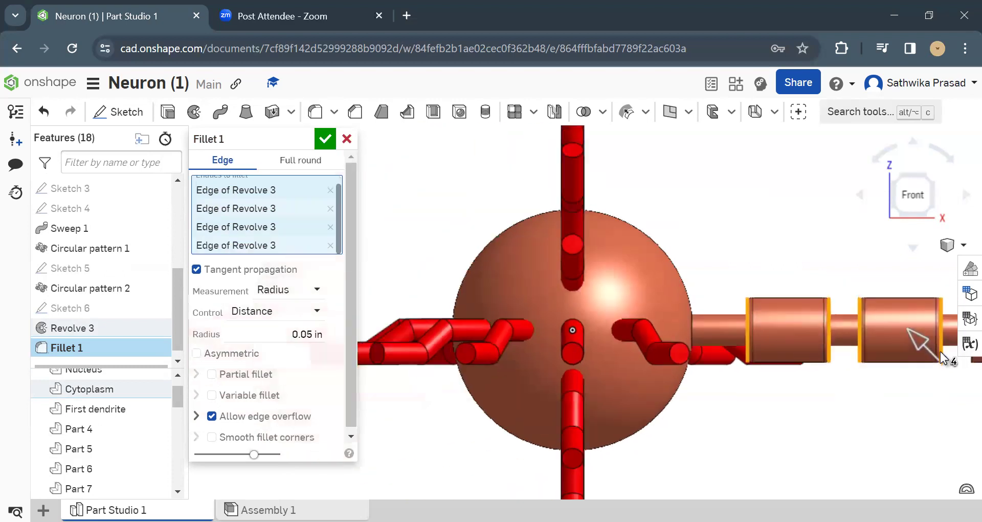
{"action": "left_click", "coordinate": [911, 195]}
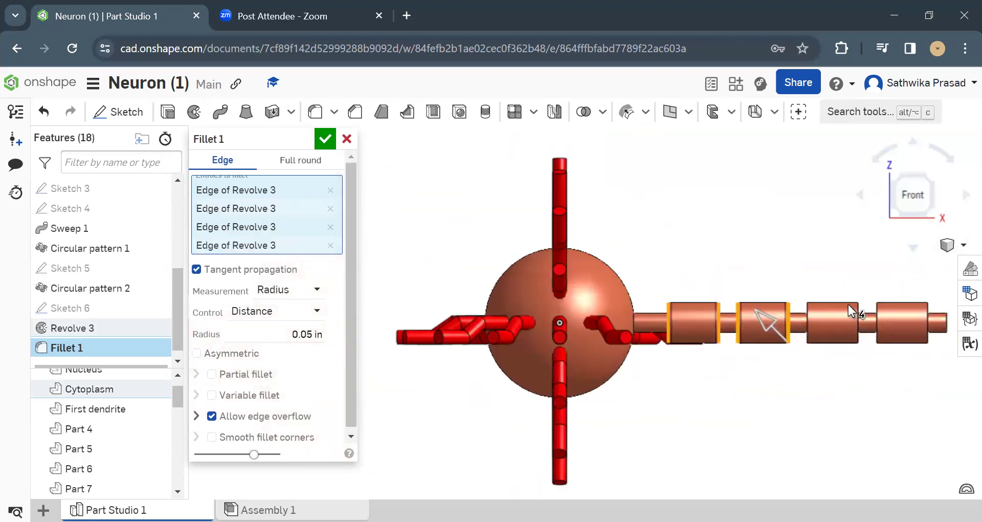
{"action": "scroll", "coordinate": [821, 324], "scroll_direction": "up", "scroll_amount": 4}
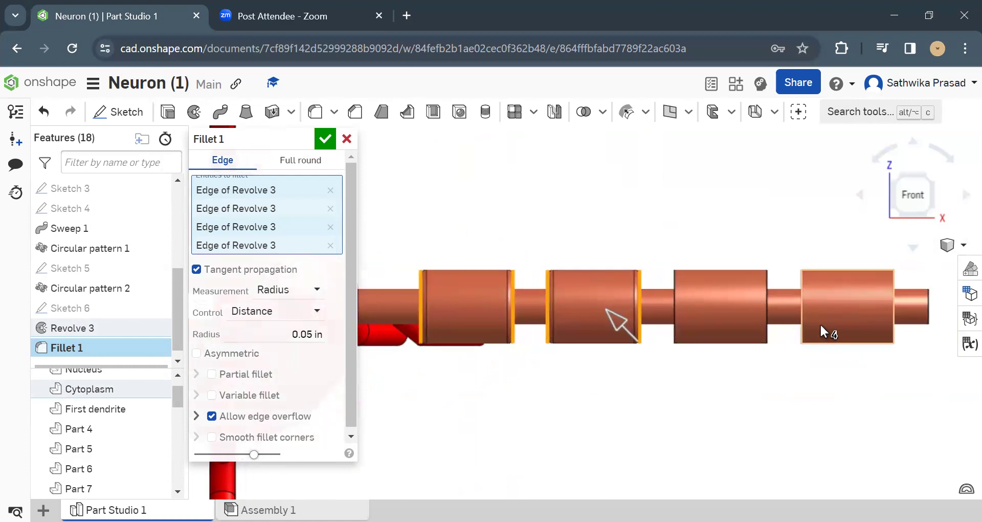
{"action": "left_click", "coordinate": [740, 303]}
{"action": "left_click", "coordinate": [611, 309]}
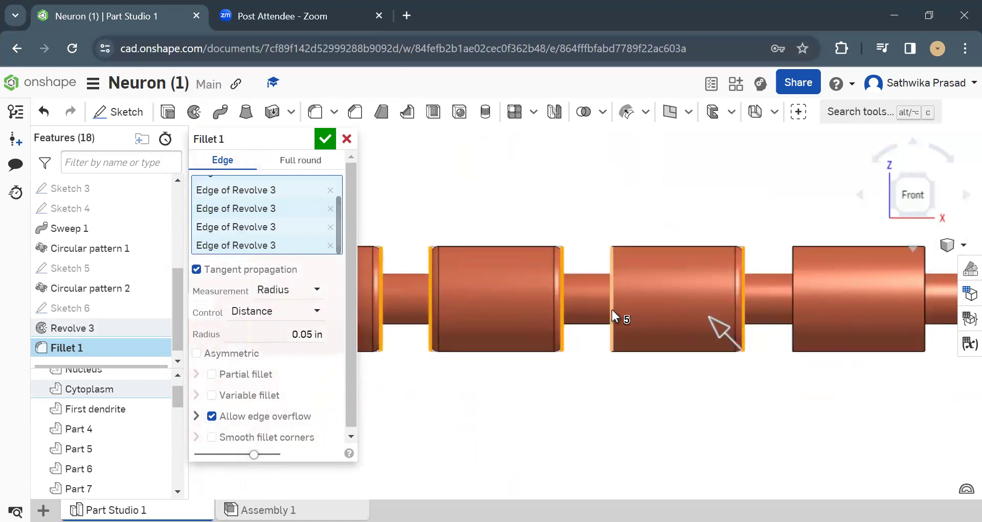
{"action": "left_click", "coordinate": [792, 312]}
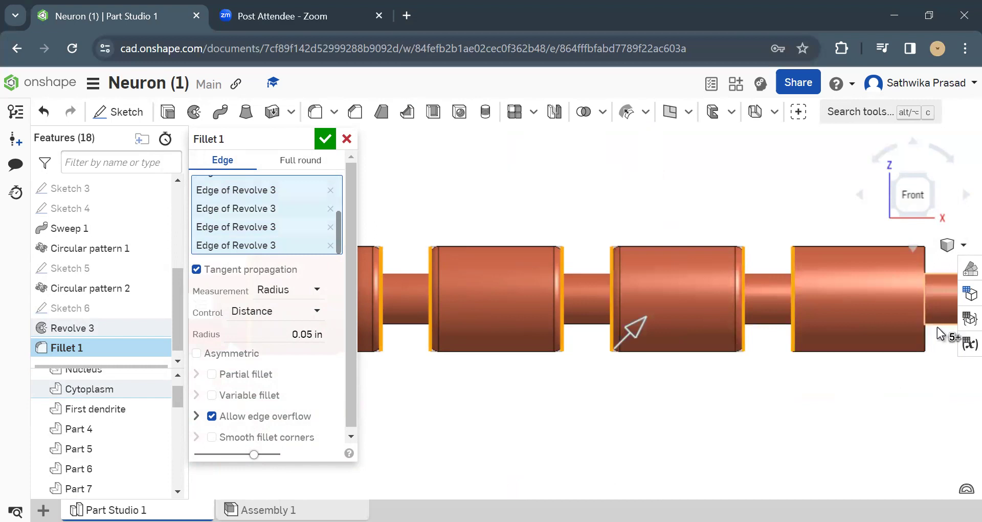
{"action": "left_click", "coordinate": [925, 333]}
{"action": "scroll", "coordinate": [829, 373], "scroll_direction": "down", "scroll_amount": 5}
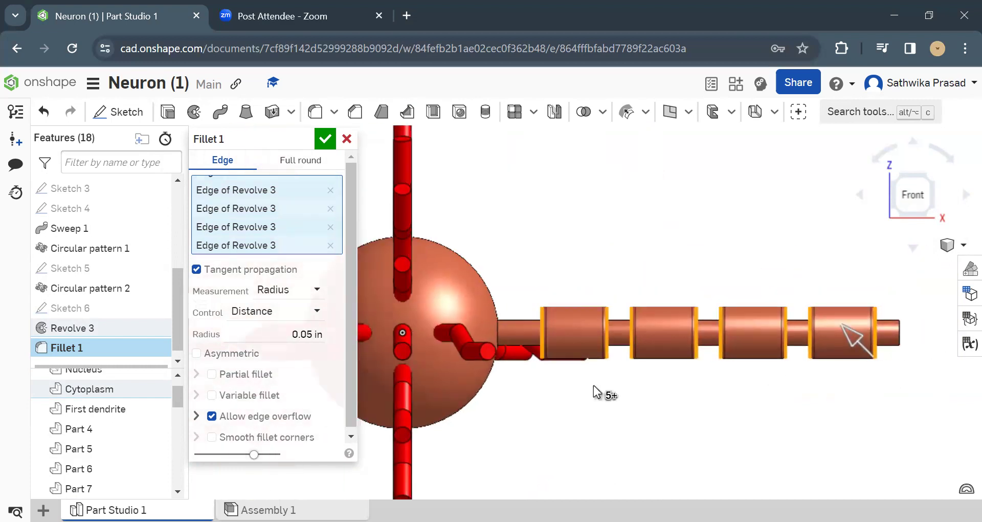
- Set the radius of the fillet on the raised axon sections to 0.2 in
{"action": "left_click", "coordinate": [258, 331]}
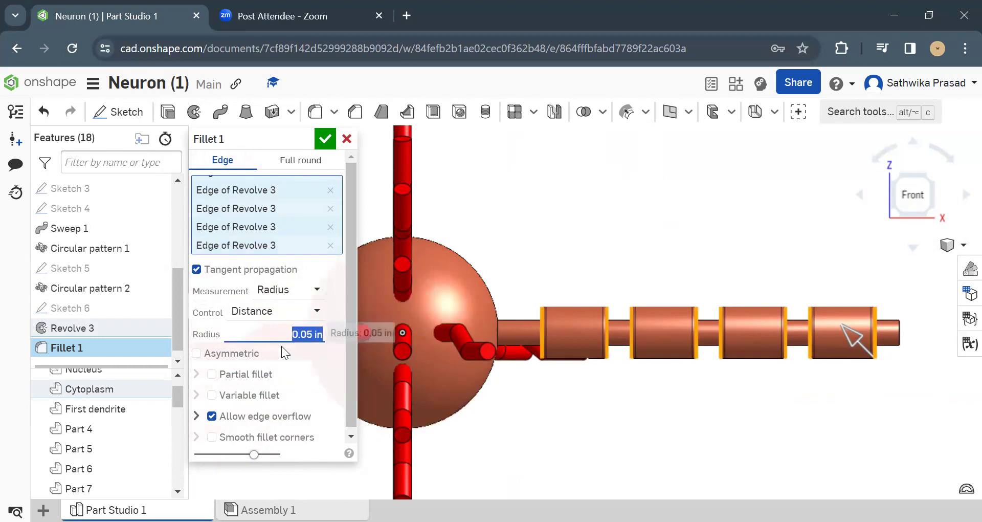
{"action": "type", "text": "0.2"}
{"action": "key", "text": "Return"}
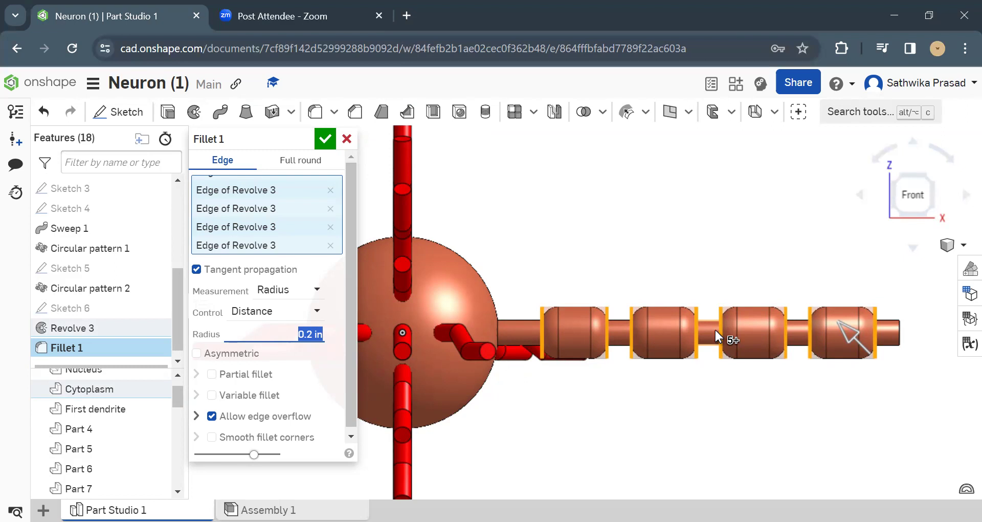
- Switch edge overflow off and back on for the fillet on the raised axon sections, and close the fillet
{"action": "left_click", "coordinate": [250, 419]}
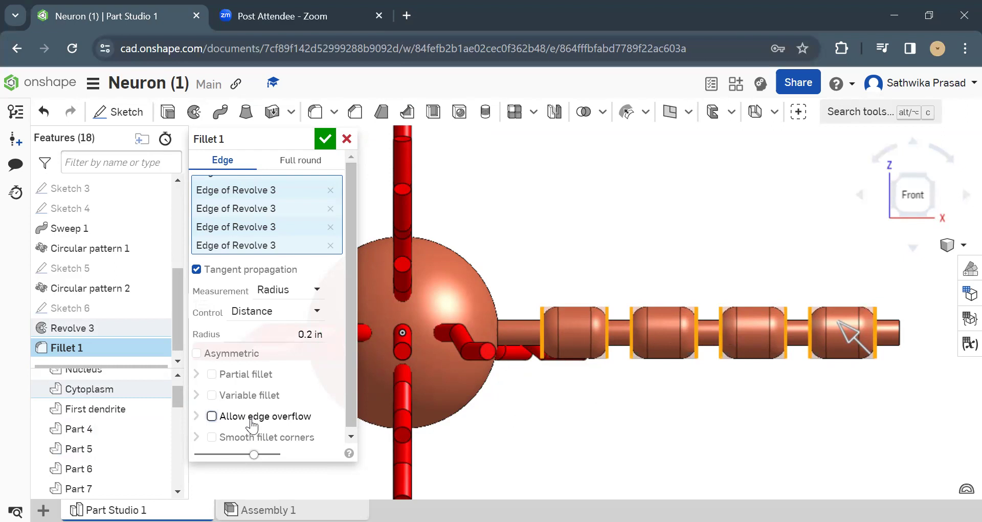
{"action": "left_click", "coordinate": [251, 417]}
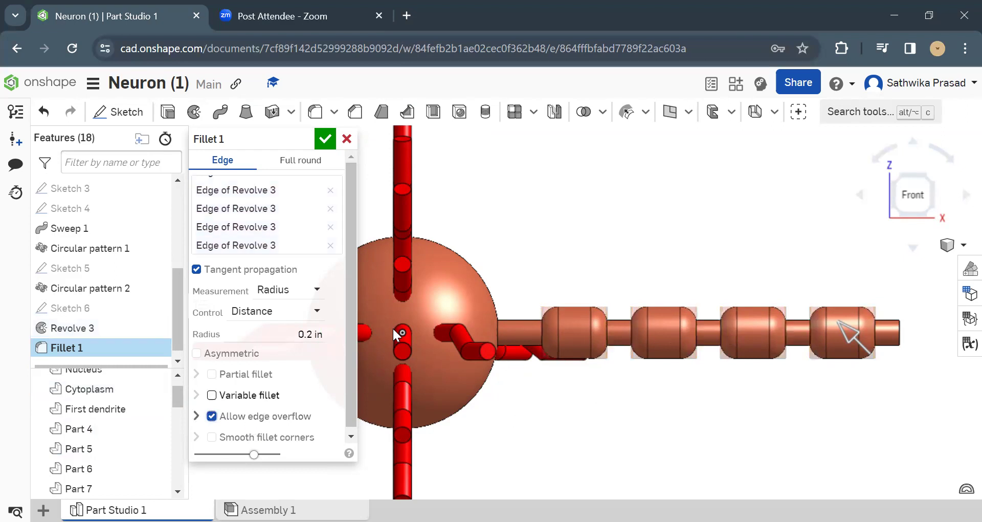
{"action": "left_click", "coordinate": [347, 138]}
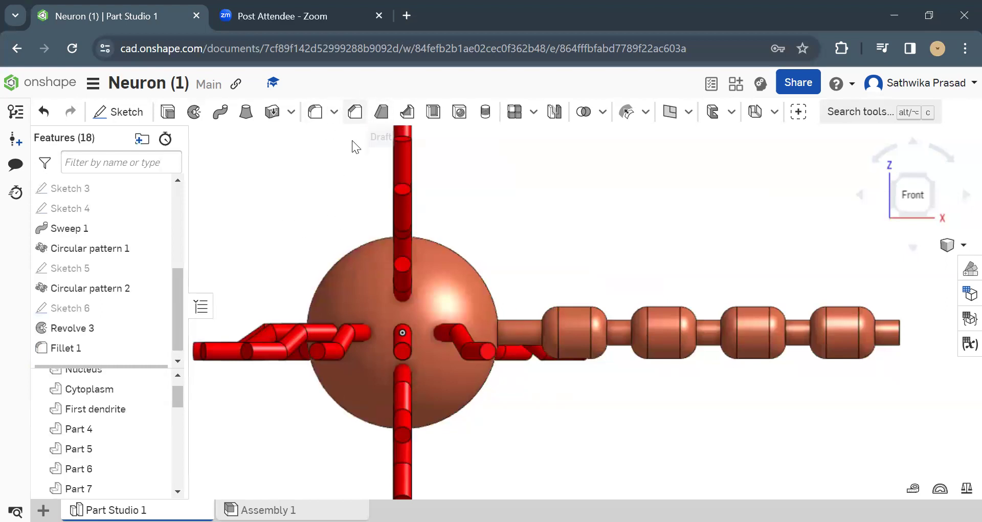
- Chamfer the edge where the axon meets the cell body with an equal distance of 0.2 in
{"action": "left_click", "coordinate": [355, 111]}
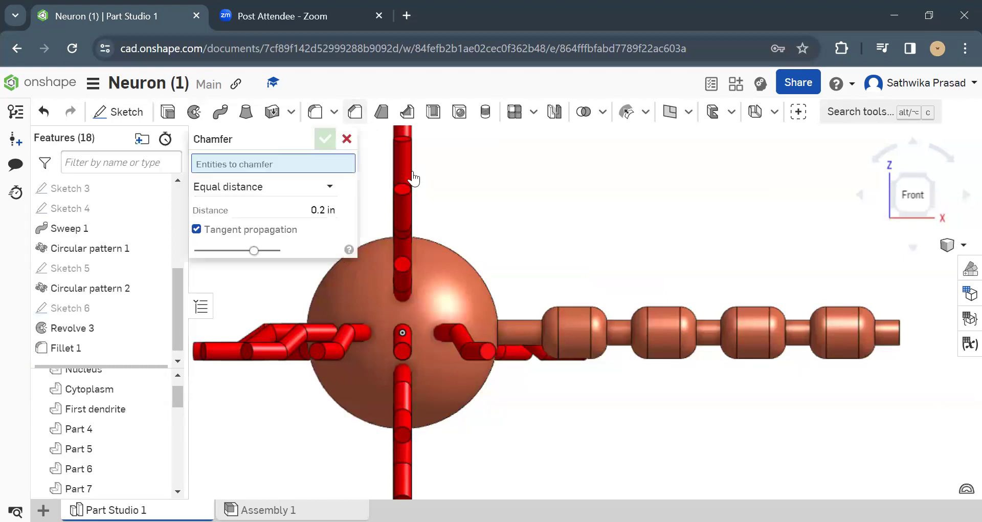
{"action": "left_click", "coordinate": [495, 332]}
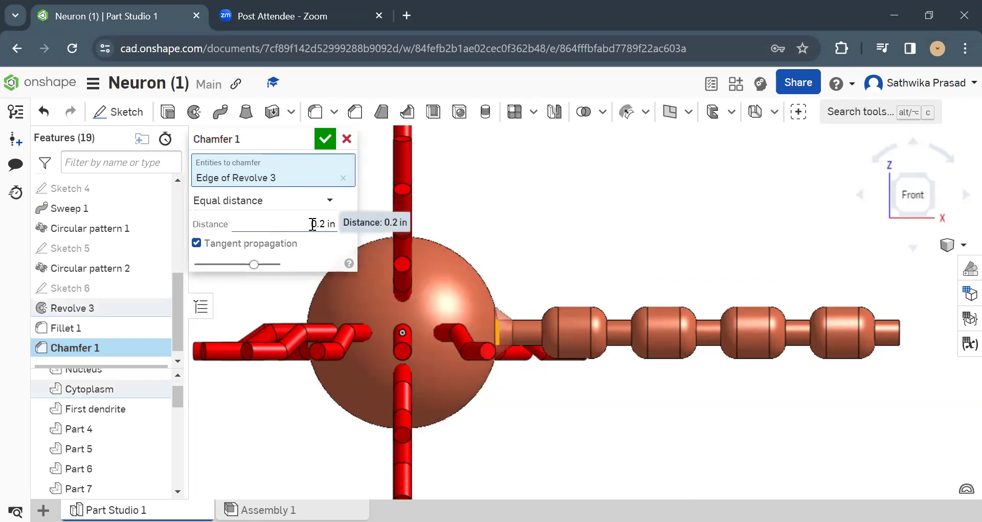
{"action": "left_click", "coordinate": [324, 140]}
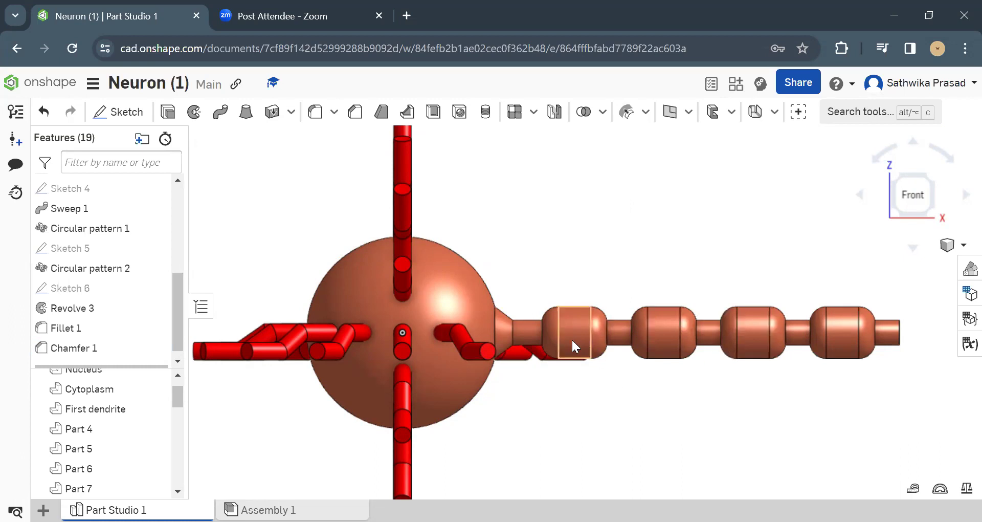
- Isolate the Cytoplasm part, expand the isolation by distance to its maximum, and leave the isolated view
{"action": "right_click", "coordinate": [599, 338]}
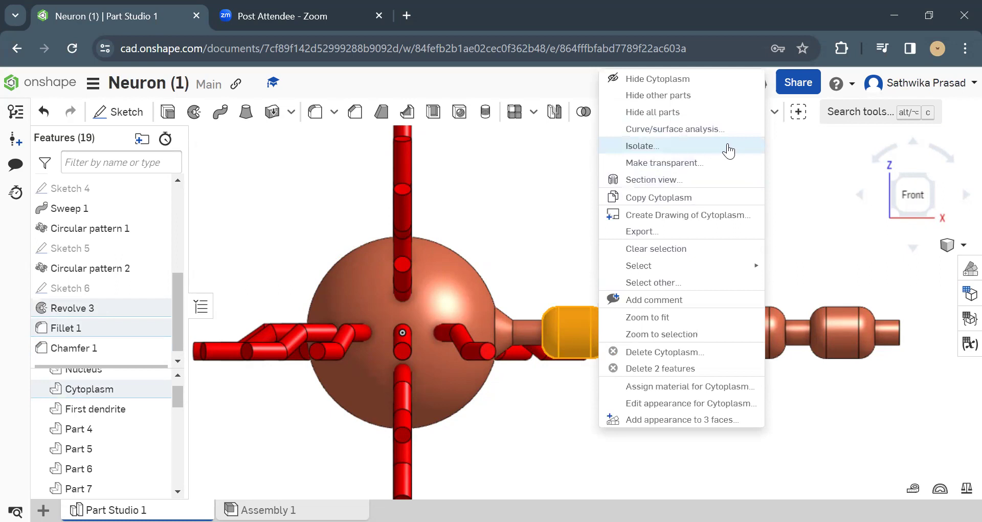
{"action": "key", "text": "Up"}
{"action": "key", "text": "Up"}
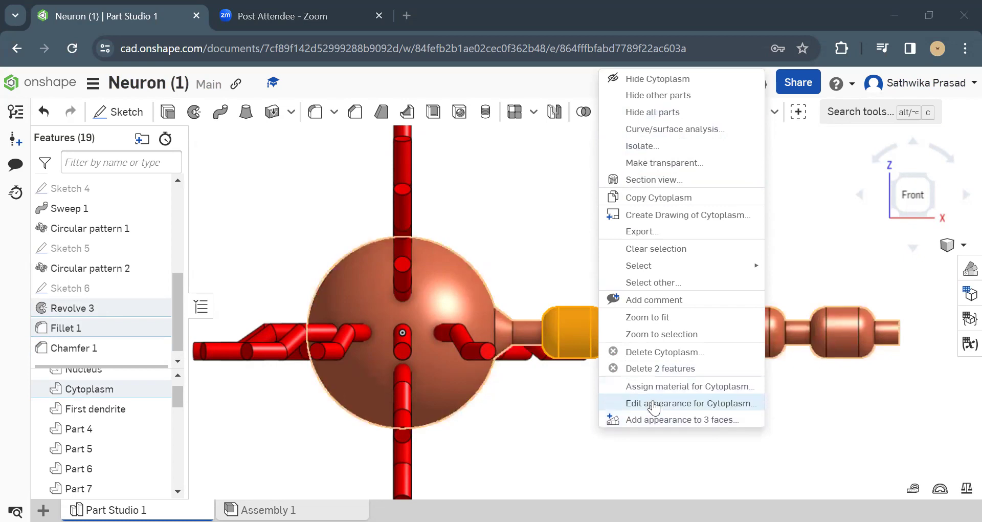
{"action": "left_click", "coordinate": [694, 147]}
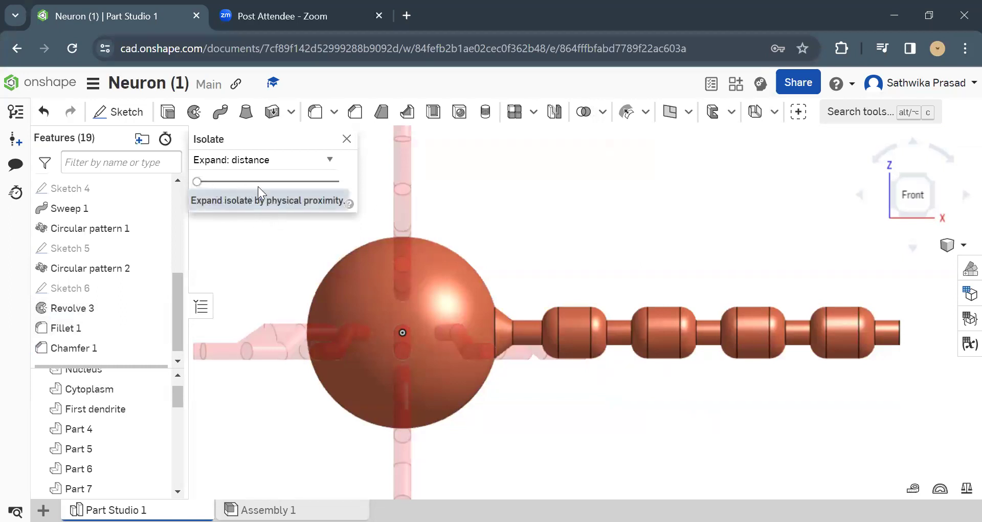
{"action": "left_click_drag", "start_coordinate": [196, 183], "coordinate": [348, 192]}
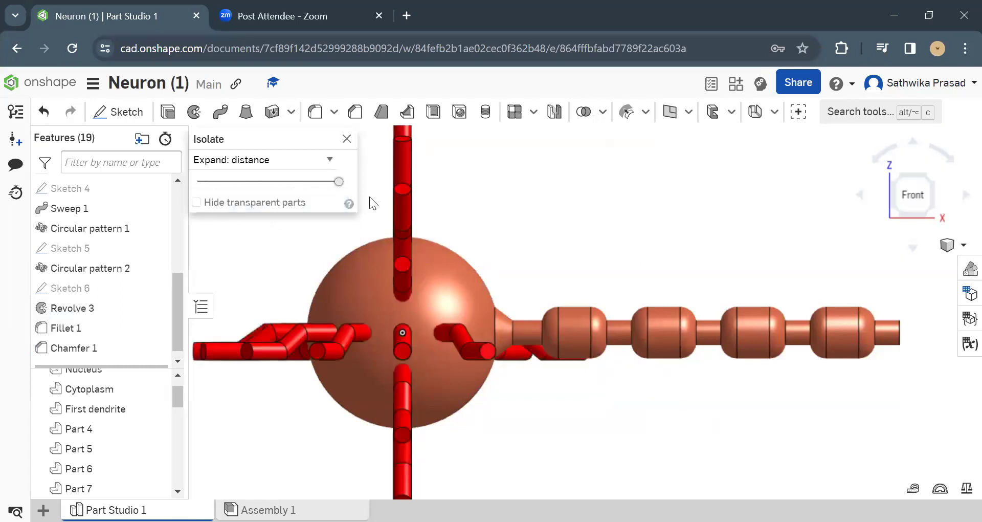
{"action": "left_click", "coordinate": [346, 140]}
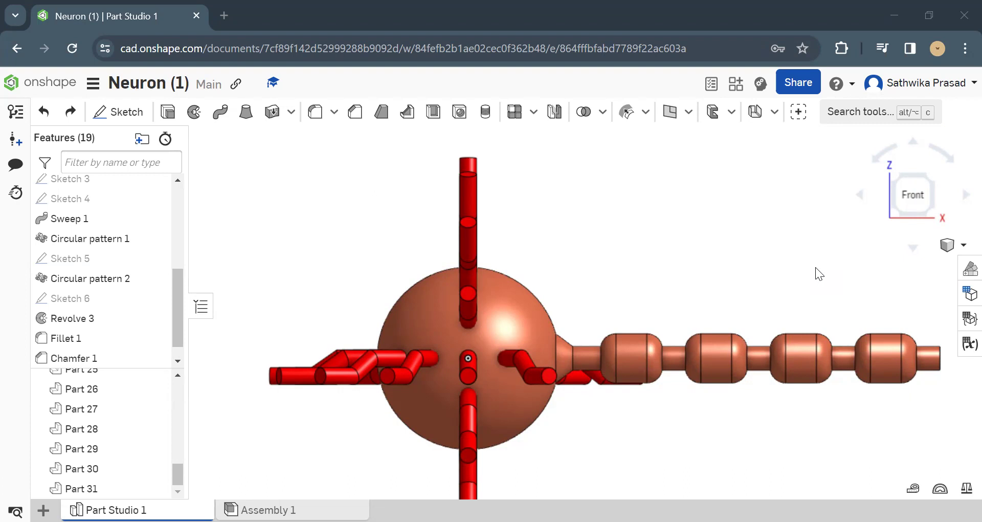
{"action": "left_click", "coordinate": [626, 349]}
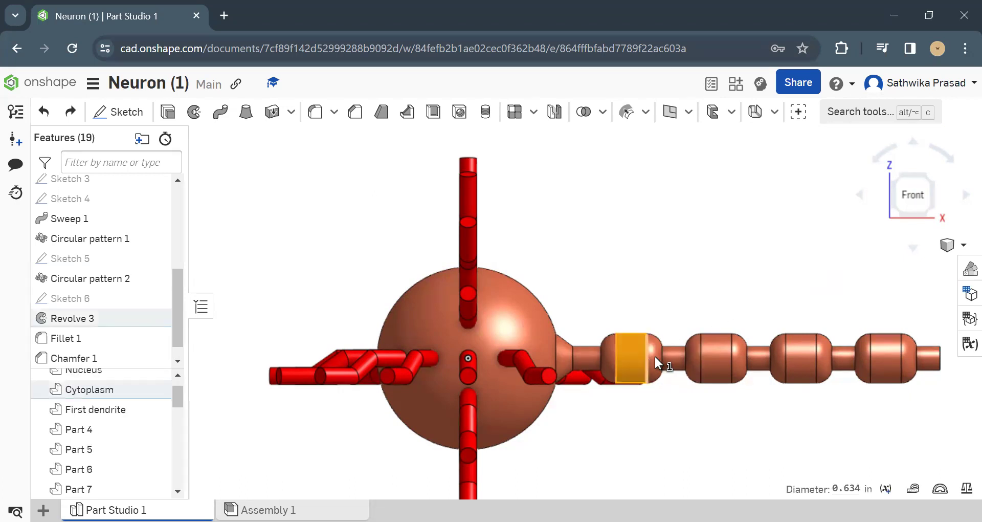
{"action": "left_click", "coordinate": [657, 356]}
{"action": "left_click", "coordinate": [608, 363]}
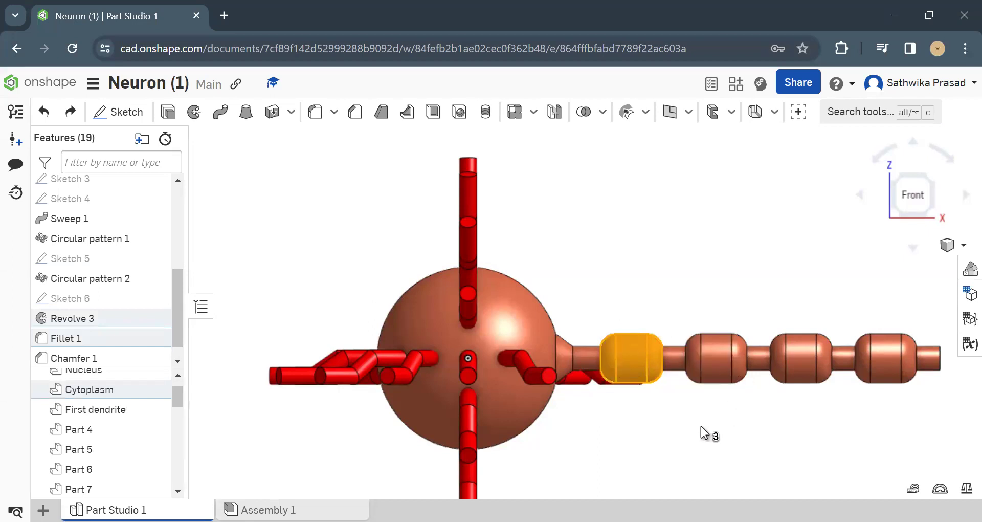
{"action": "left_click", "coordinate": [165, 323]}
{"action": "left_click", "coordinate": [306, 246]}
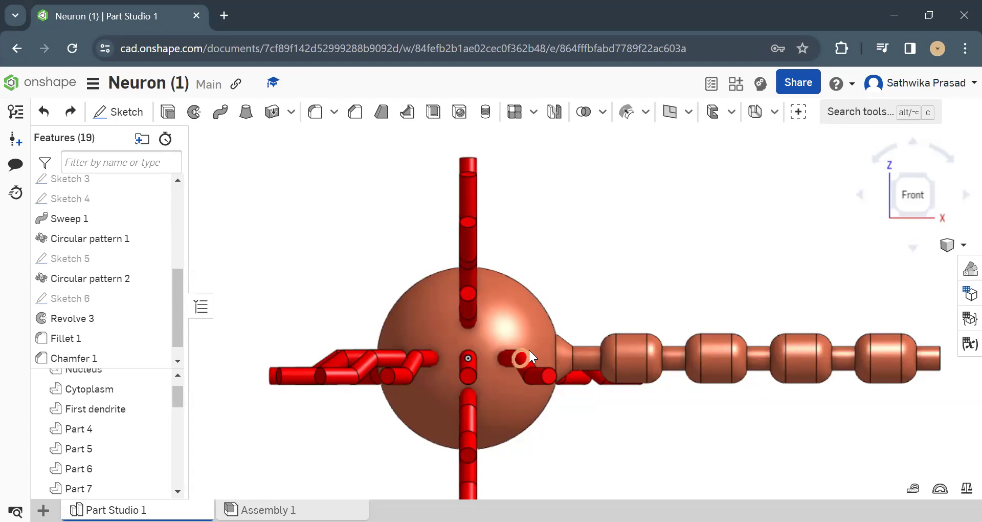
- Show the hidden dendrites Part 14, Part 15 and Part 16, and set the model to the isometric view
{"action": "scroll", "coordinate": [99, 451], "scroll_direction": "down", "scroll_amount": 3}
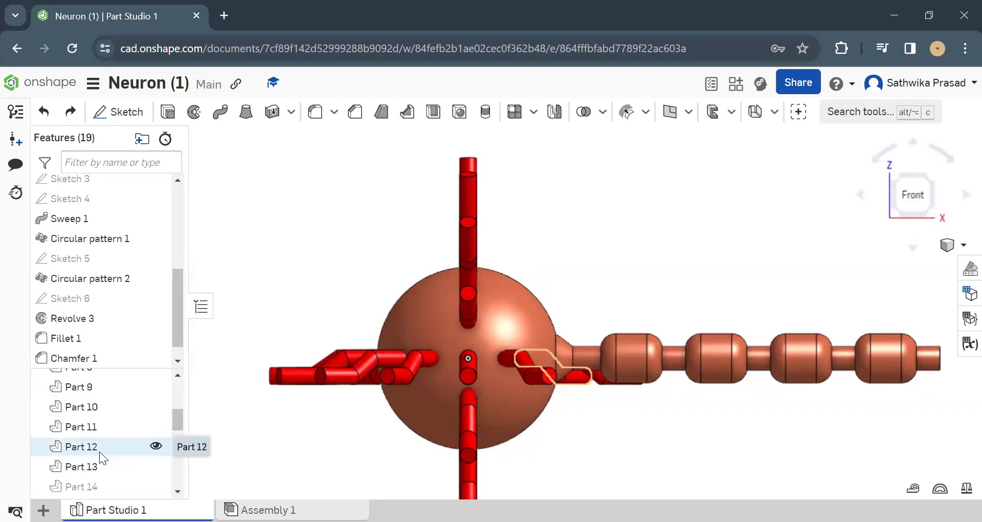
{"action": "scroll", "coordinate": [100, 451], "scroll_direction": "down", "scroll_amount": 1}
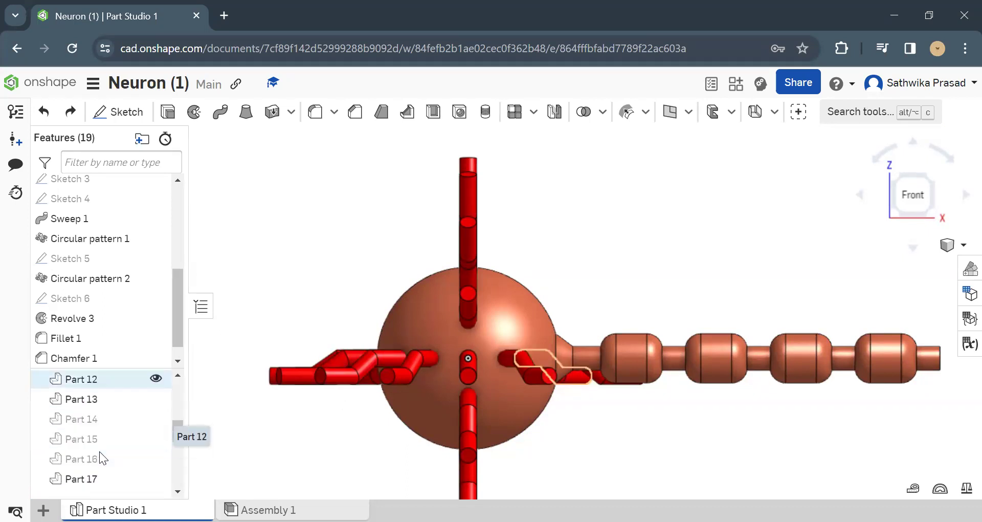
{"action": "left_click", "coordinate": [155, 438]}
{"action": "left_click", "coordinate": [155, 419]}
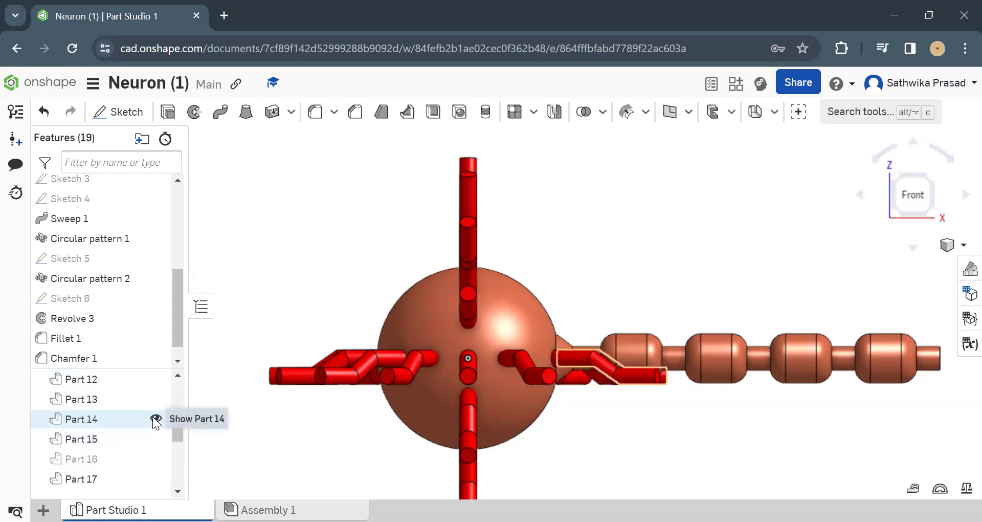
{"action": "left_click", "coordinate": [153, 459]}
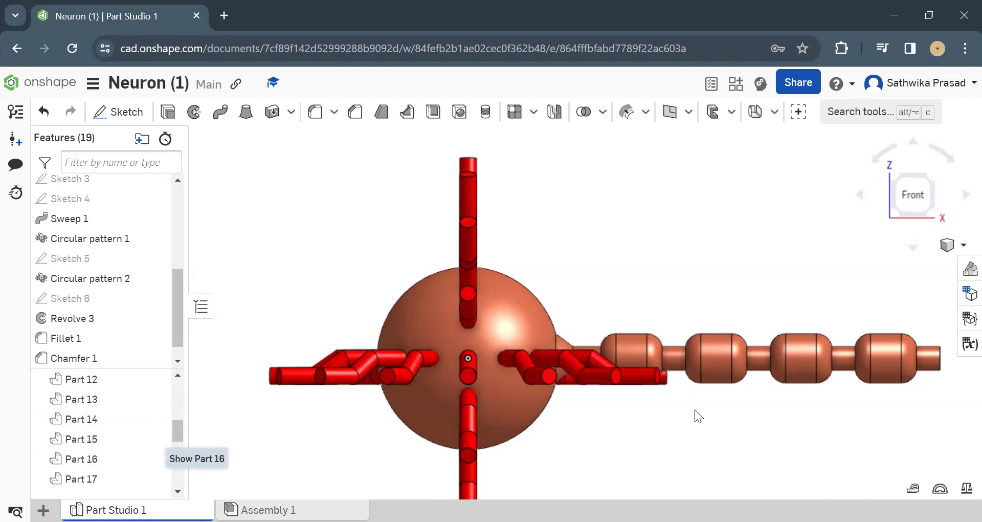
{"action": "left_click", "coordinate": [944, 246]}
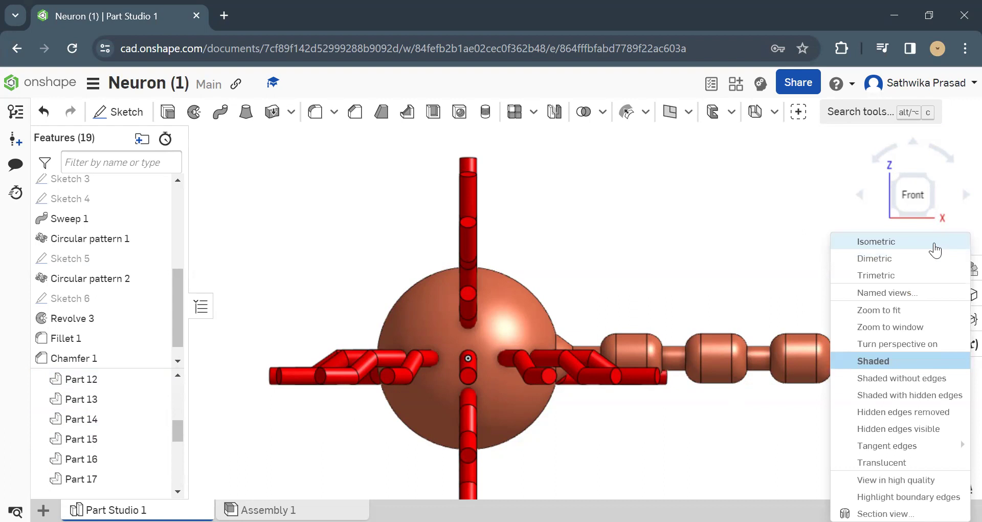
{"action": "left_click", "coordinate": [934, 248]}
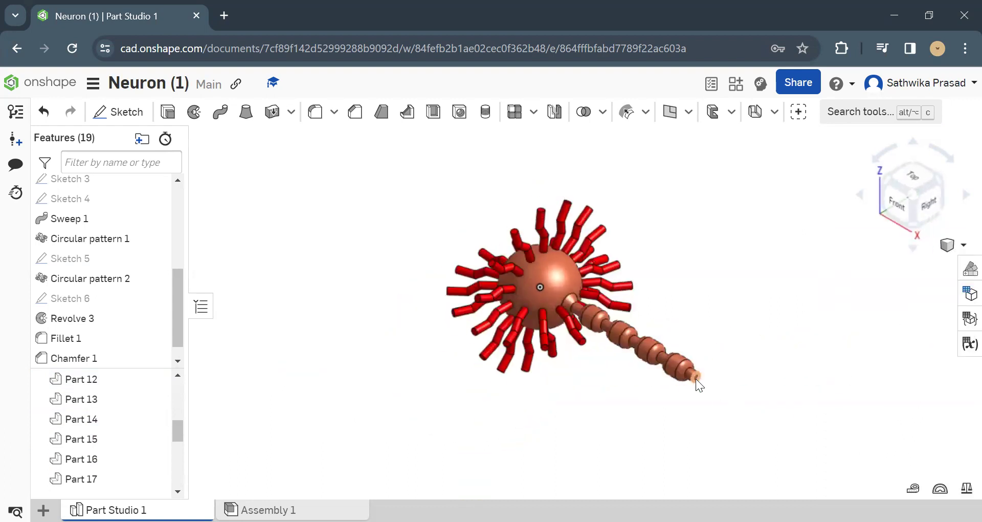